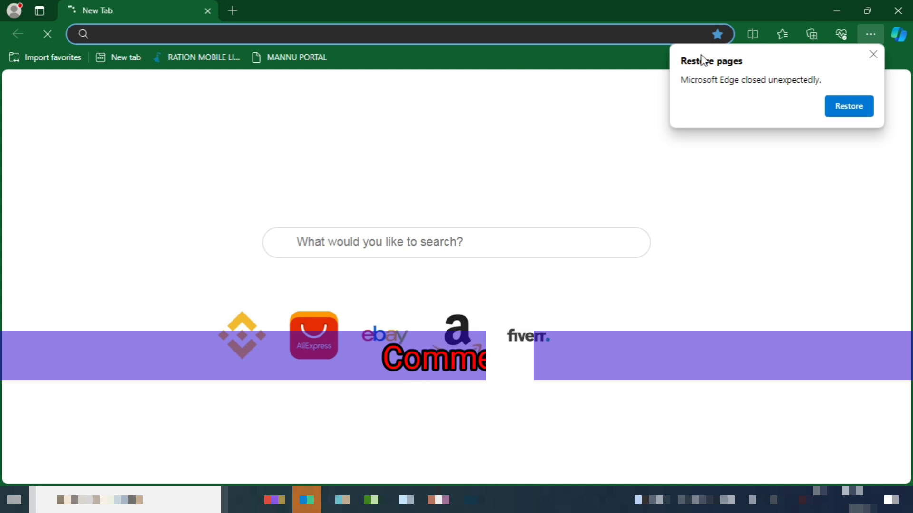
Dismiss Edge's Restore pages prompt and search for 'passport seva'
click(871, 54)
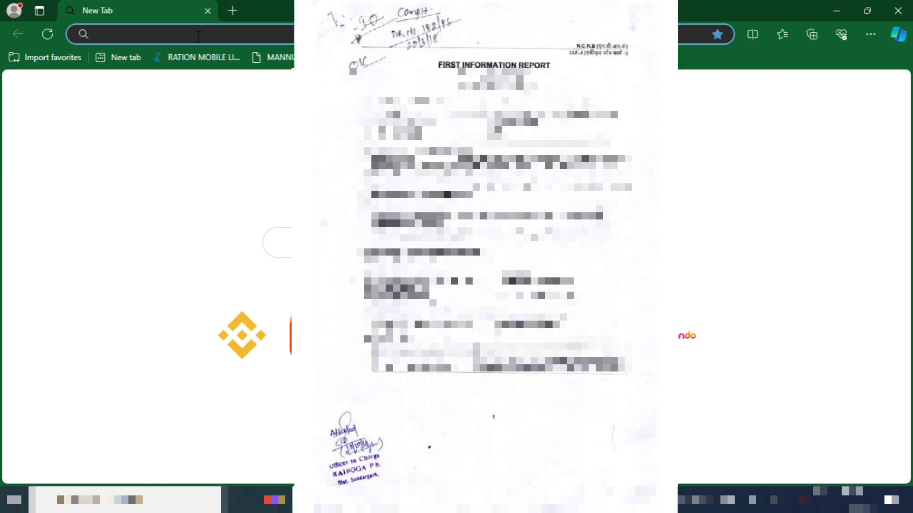
text(passpor)
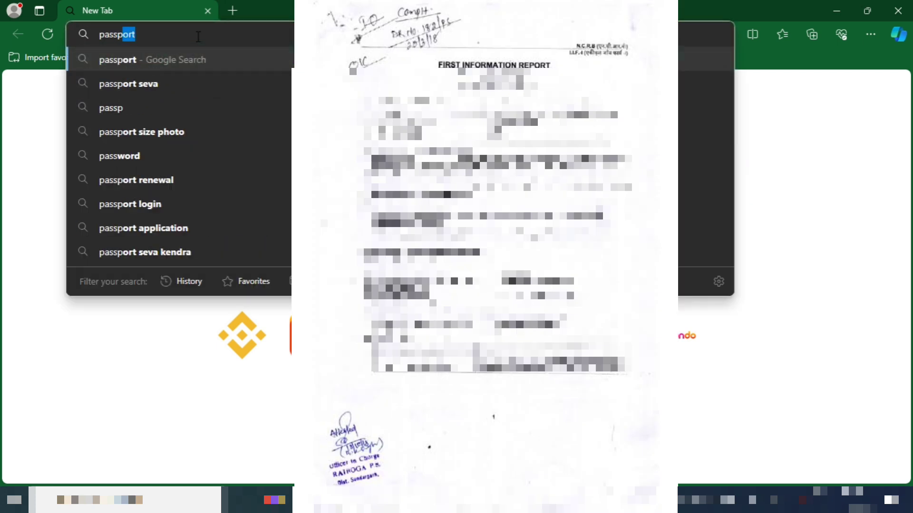
text(t)
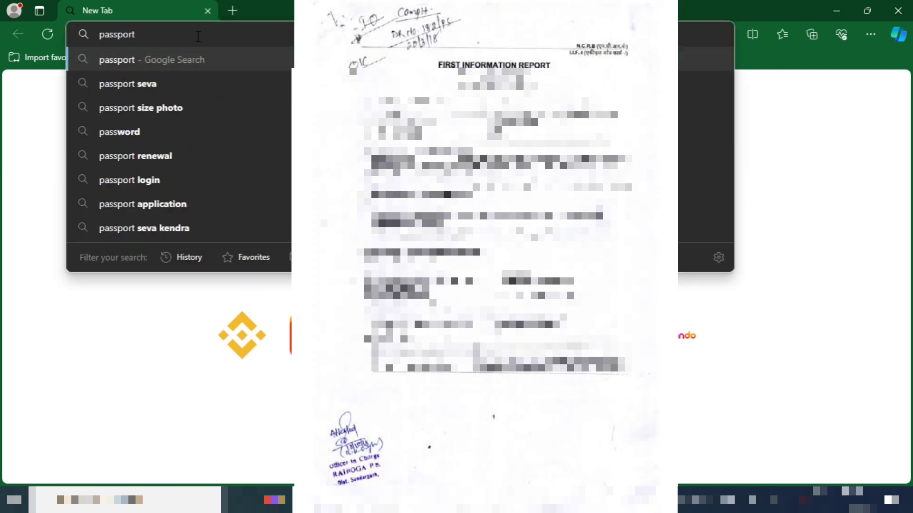
text( s)
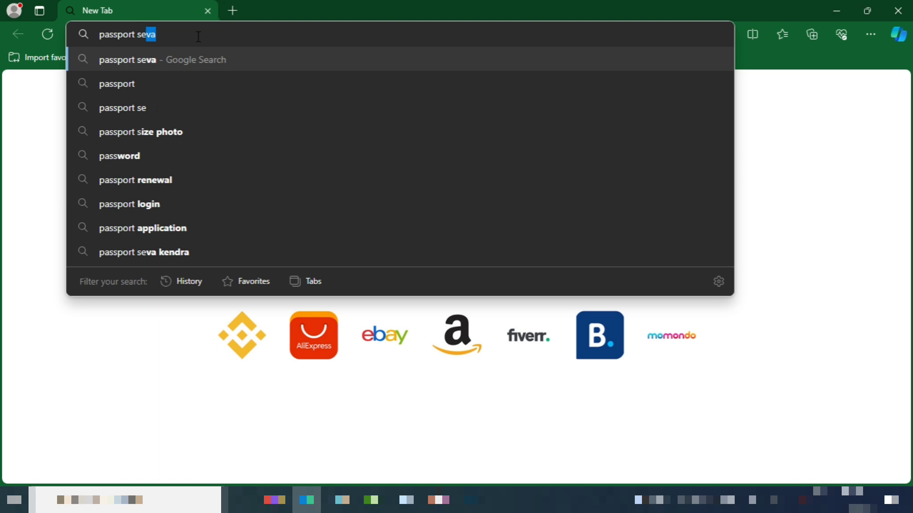
text(e)
key(Return)
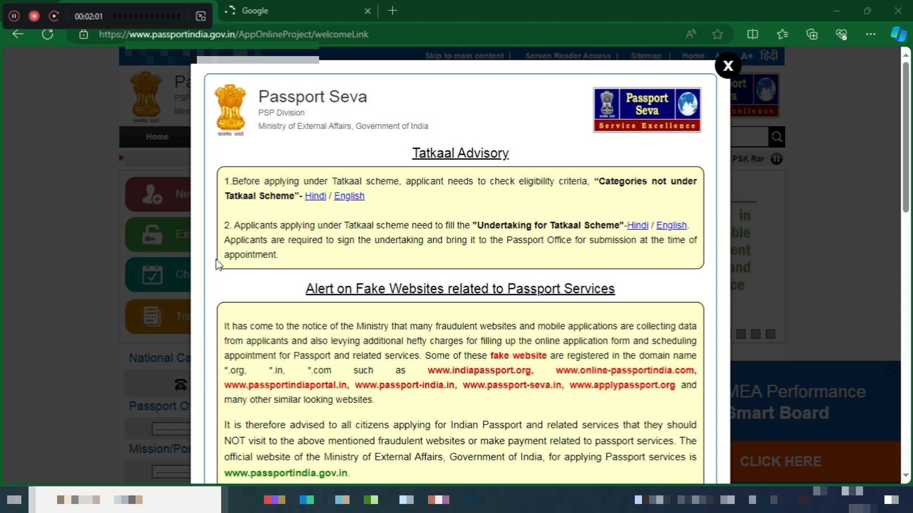
Close the Tatkaal Advisory notice and open the applicant portal at portal2.passportindia.gov.in
click(86, 260)
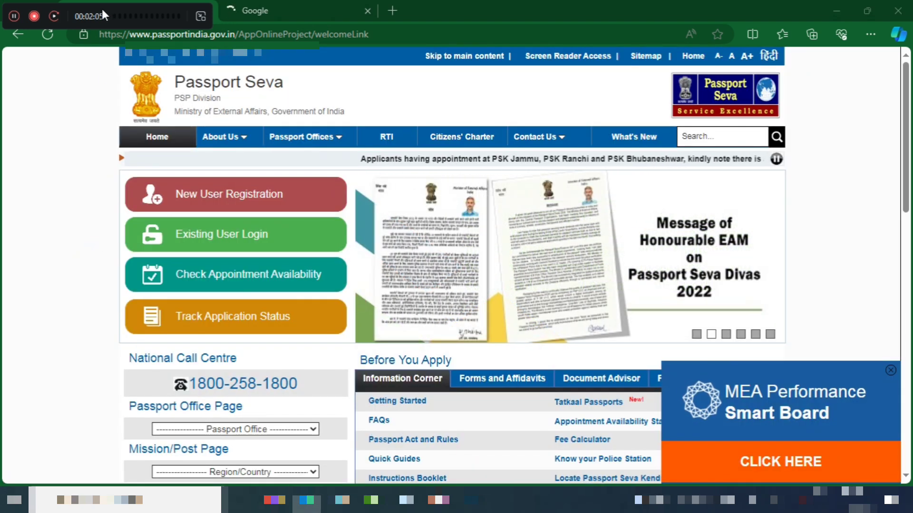
drag(102, 10, 316, 506)
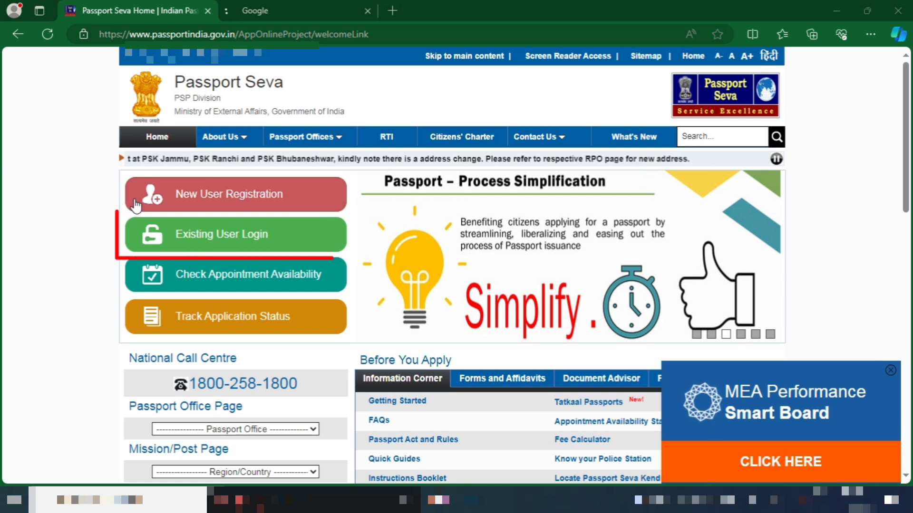
click(202, 203)
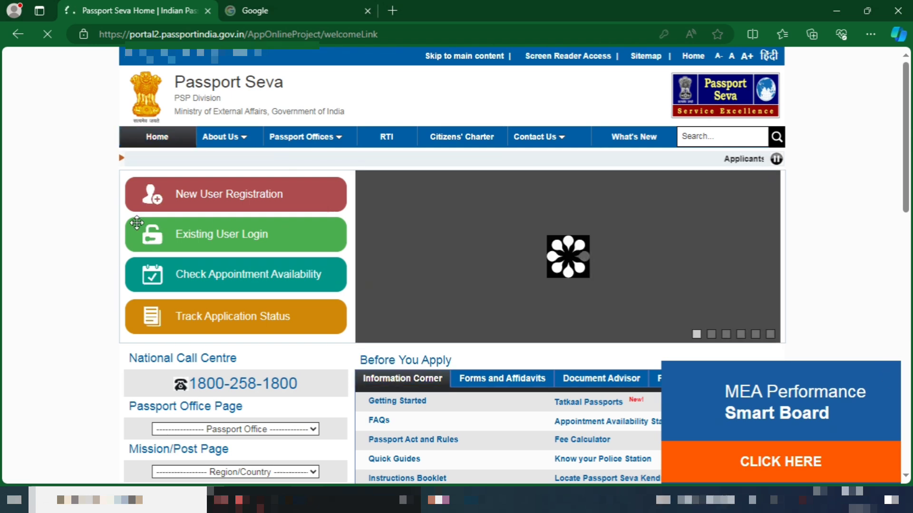
Open Existing User Login and submit the applicant's Login Id
click(153, 236)
click(403, 253)
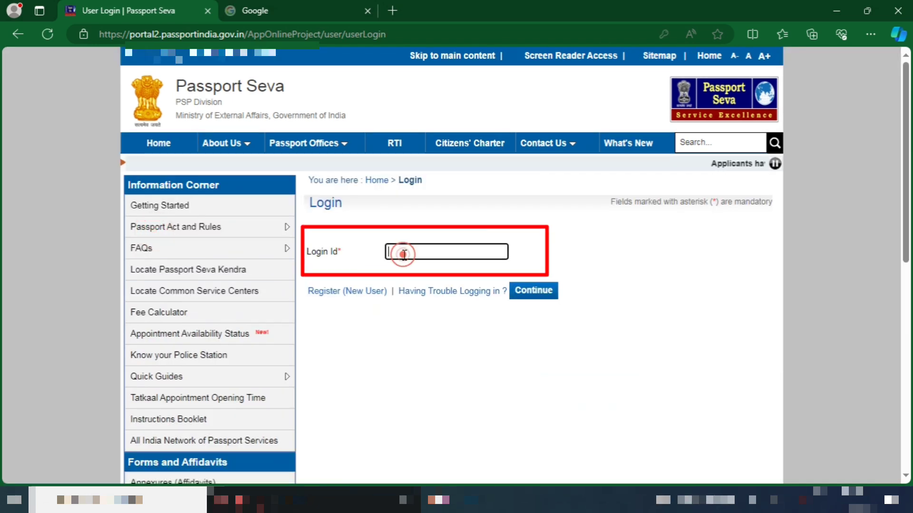
click(405, 253)
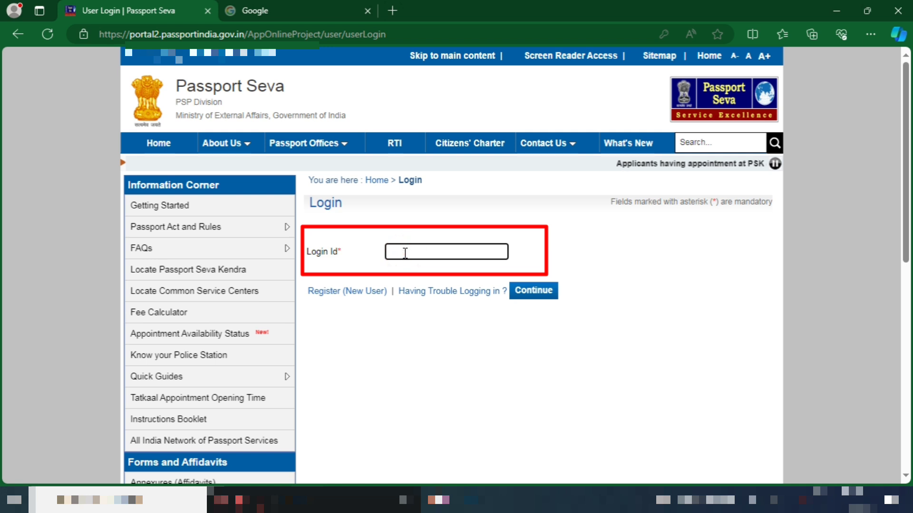
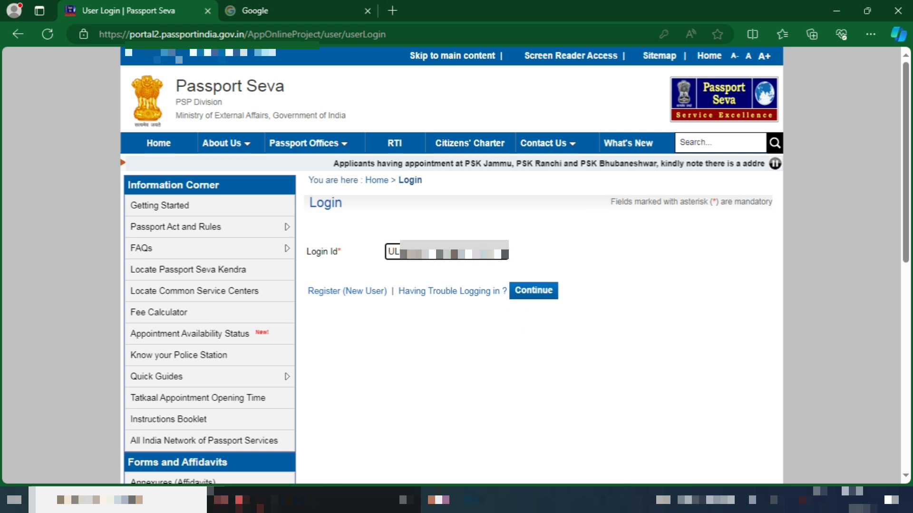
key(Tab)
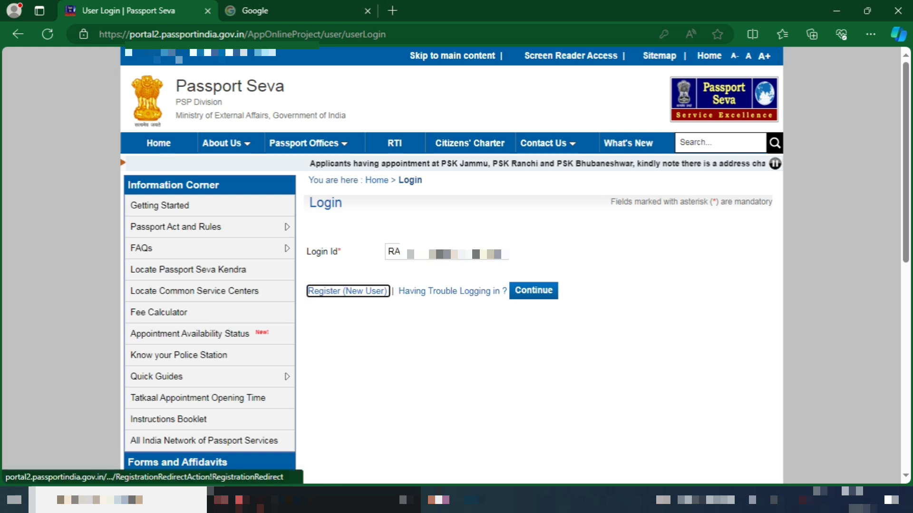
click(545, 284)
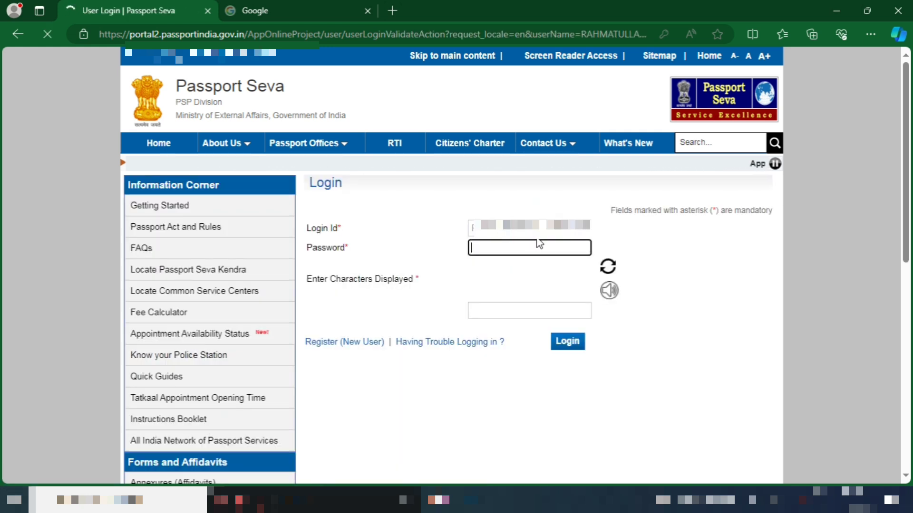
Enter the account password and the captcha code, then log in
click(516, 247)
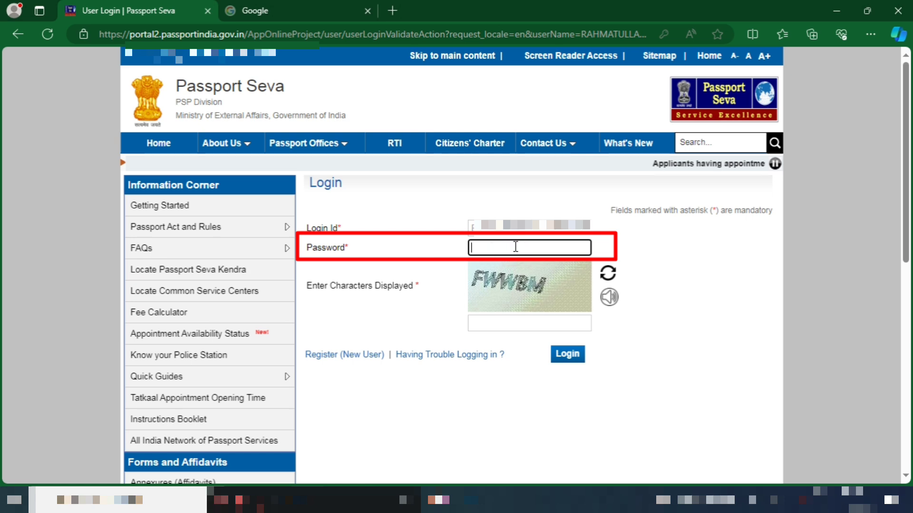
text(••••••)
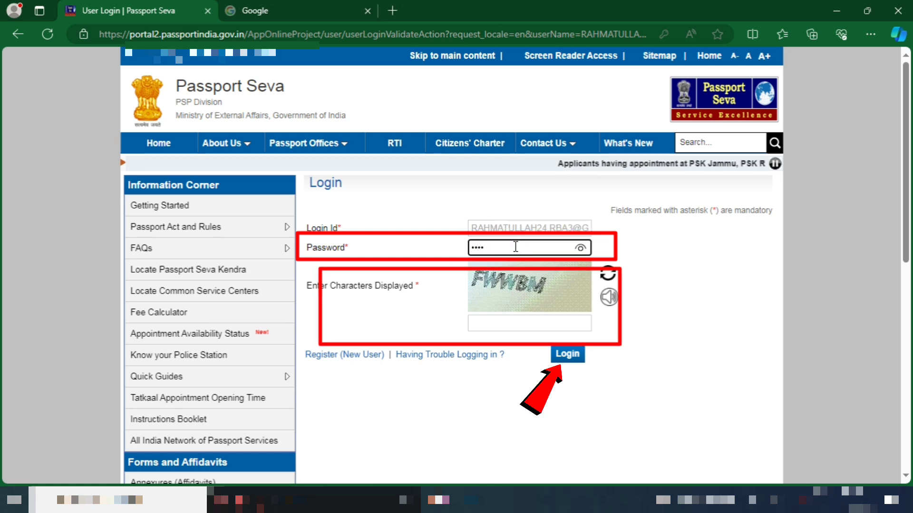
text(•)
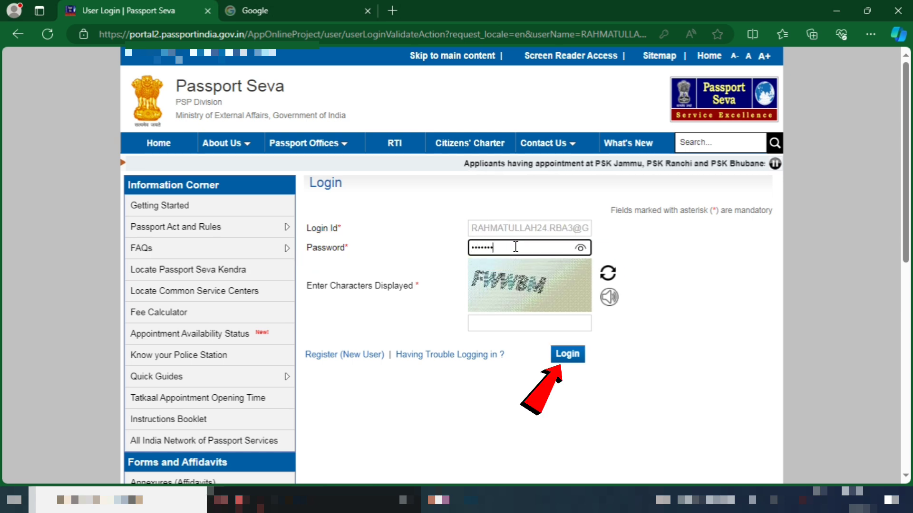
text(•)
key(Tab)
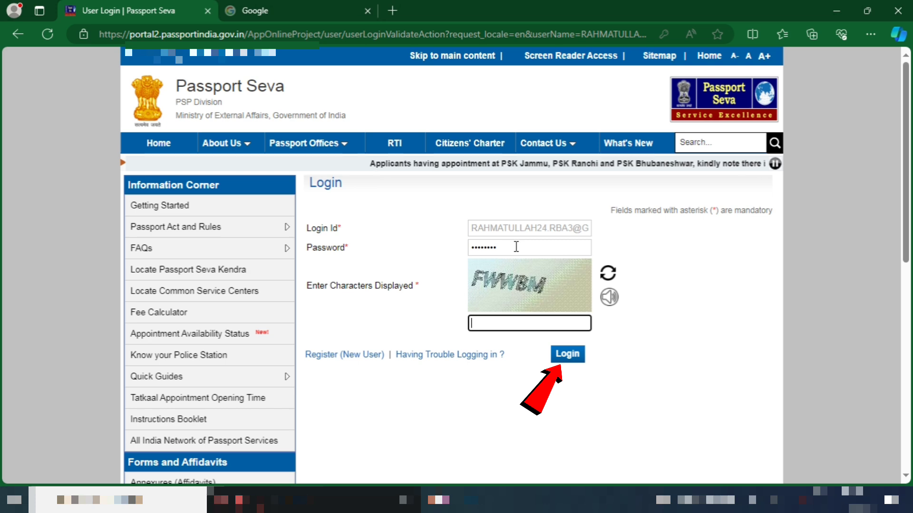
text(FWWBM)
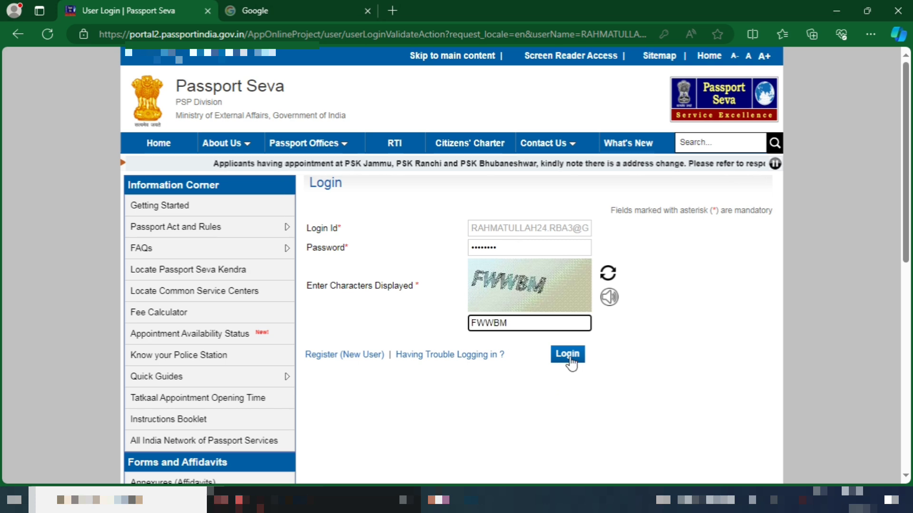
click(568, 354)
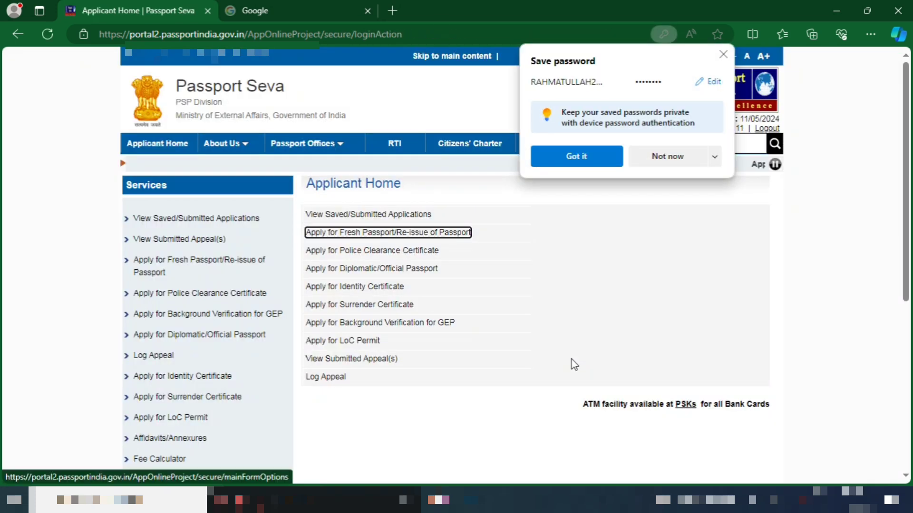
Decline saving the password and go through Apply for Fresh Passport/Re-issue to the application form
click(662, 155)
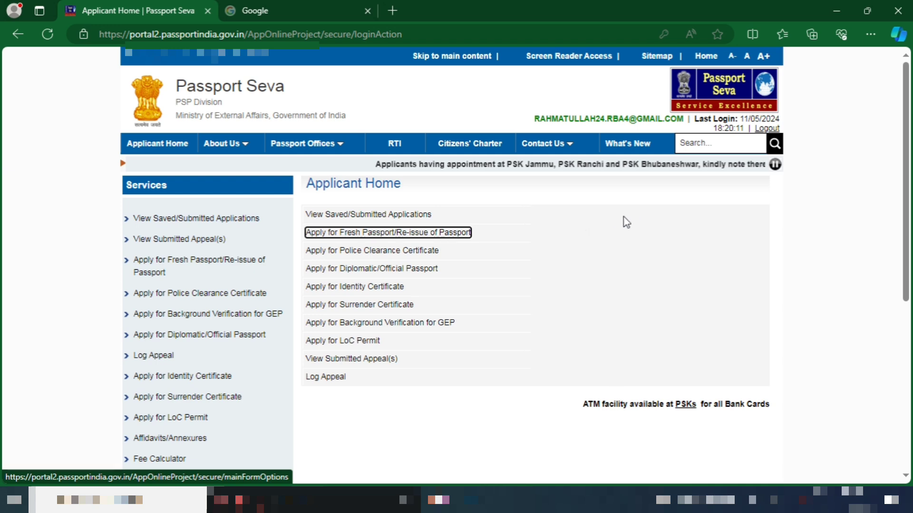
click(594, 195)
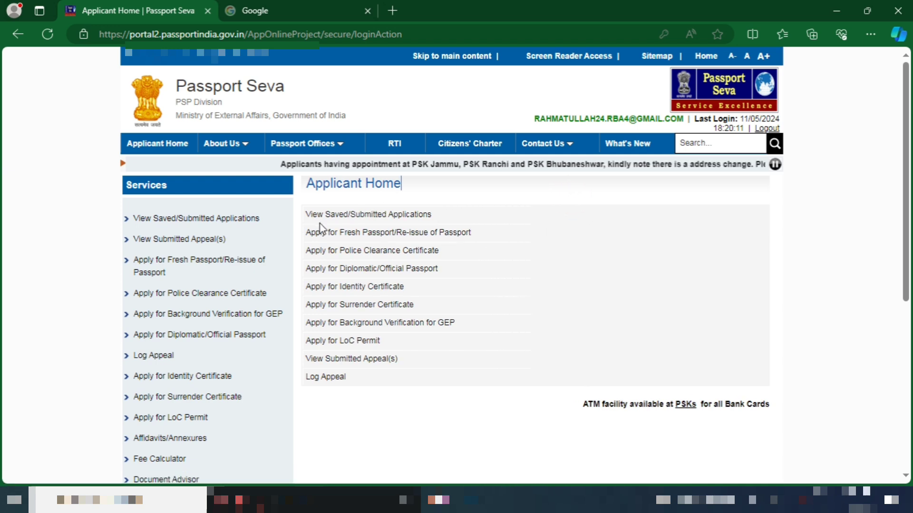
click(361, 236)
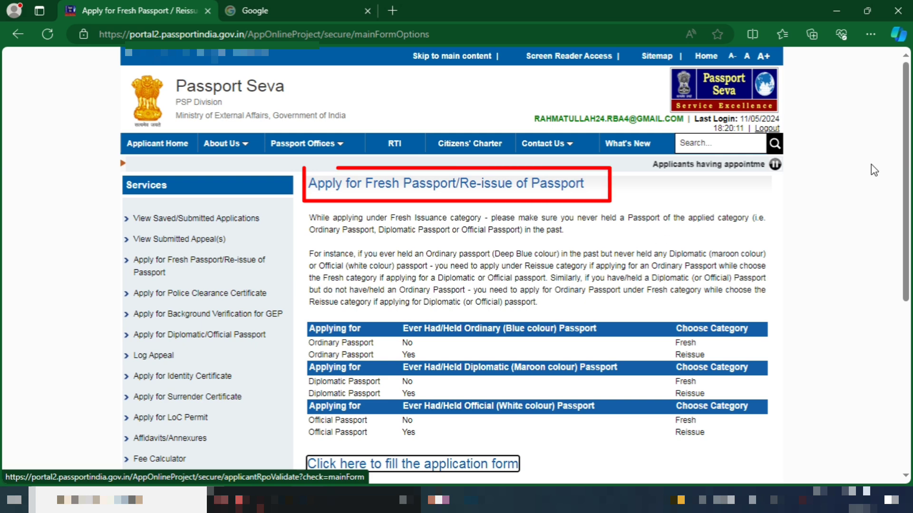
scroll(2, 236, down, 3)
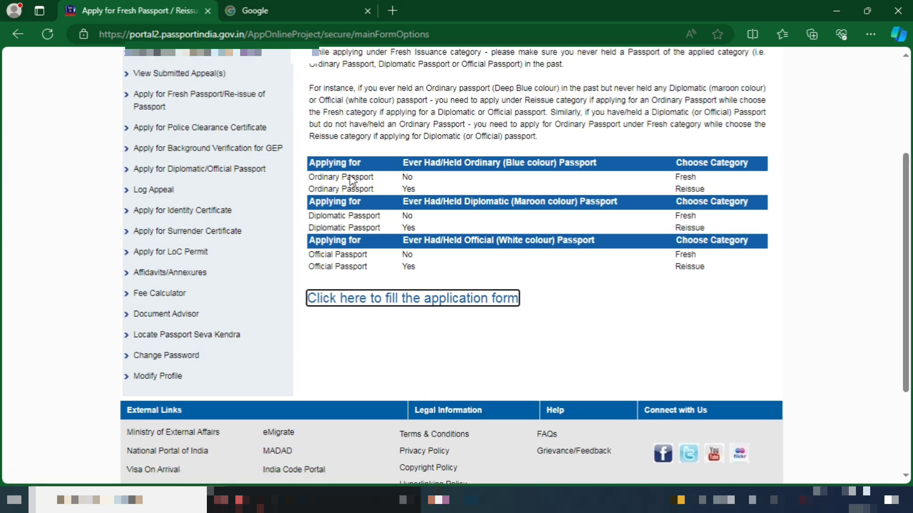
click(312, 165)
drag(311, 165, 401, 181)
click(401, 178)
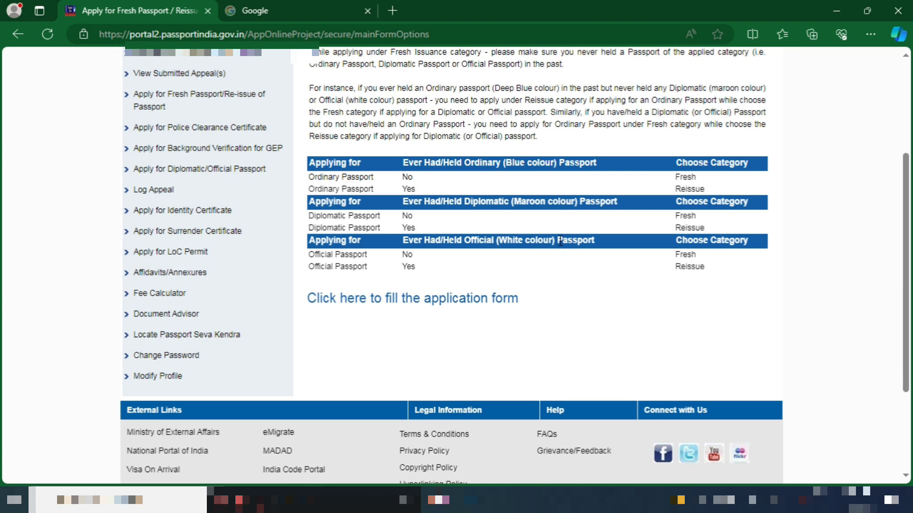
click(373, 302)
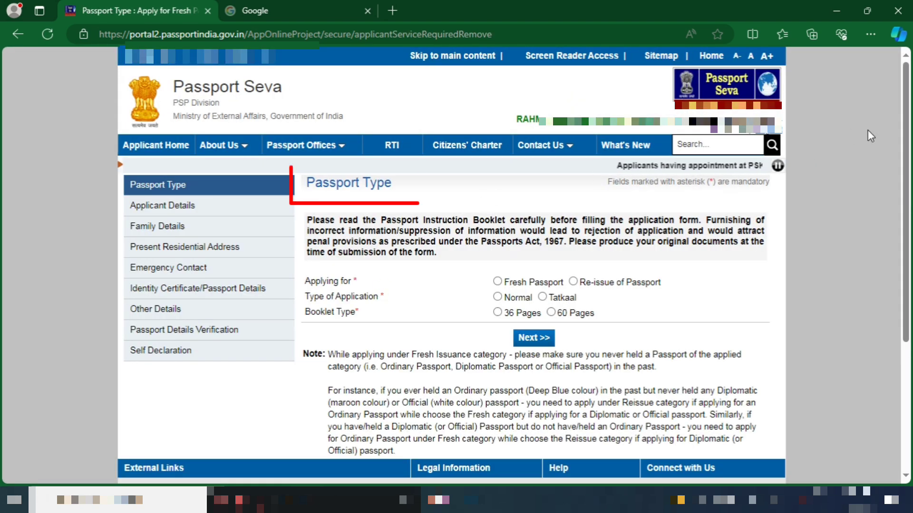
Choose Re-issue for a Lost Passport, Normal type, 36 pages, and continue to Next
scroll(2, 185, down, 2)
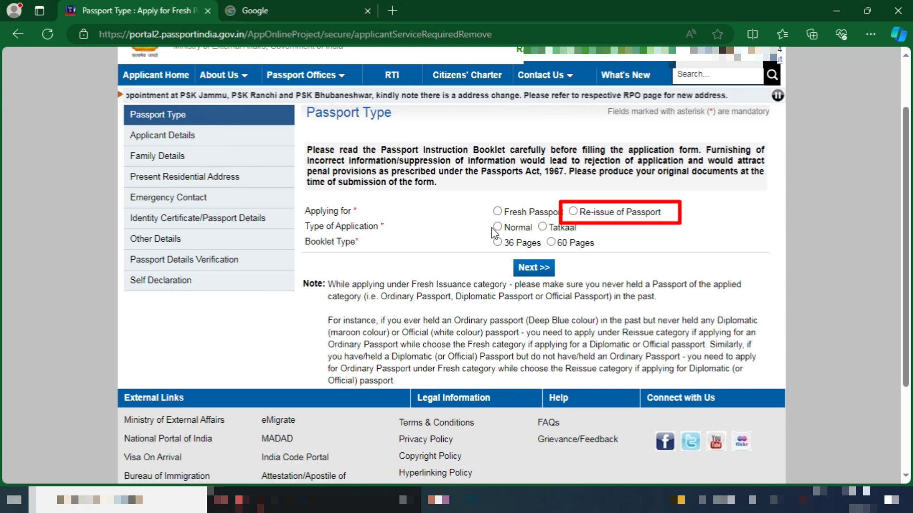
click(573, 212)
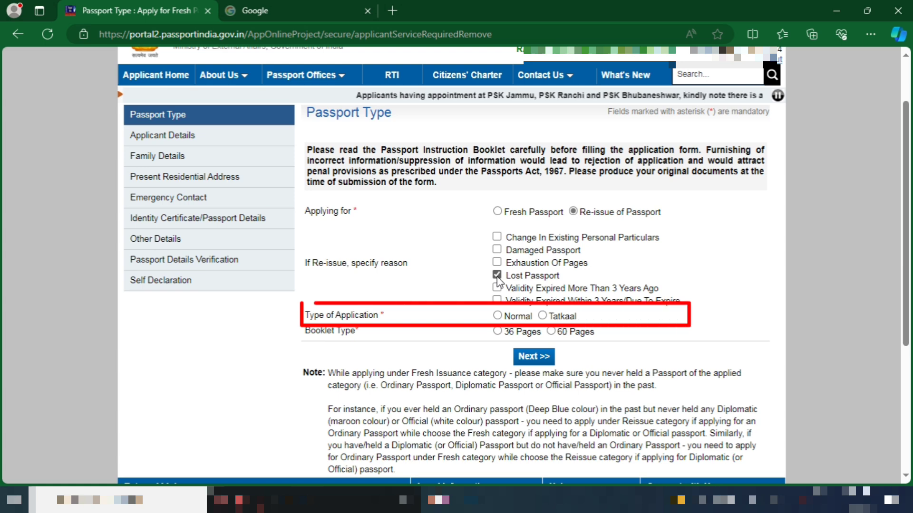
click(496, 317)
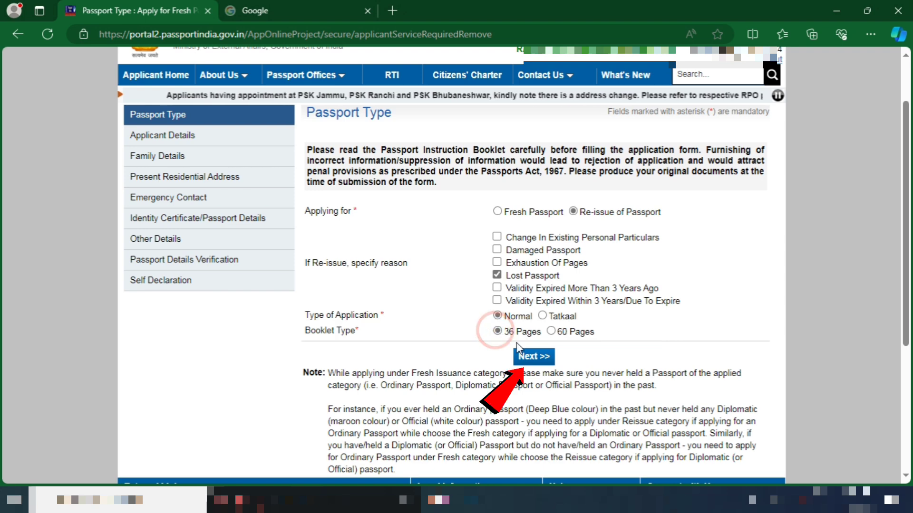
click(545, 363)
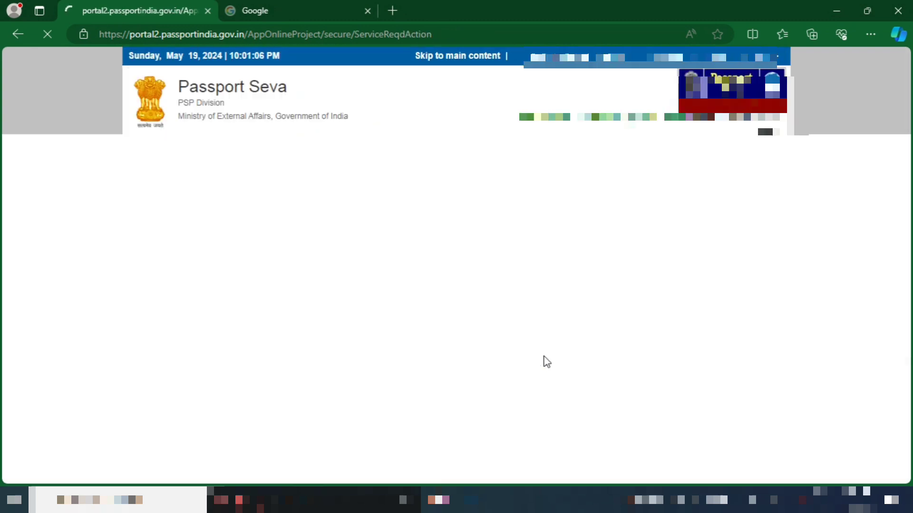
Review the name, gender, alias and name-change questions and answer No to birth outside India
drag(905, 164, 911, 239)
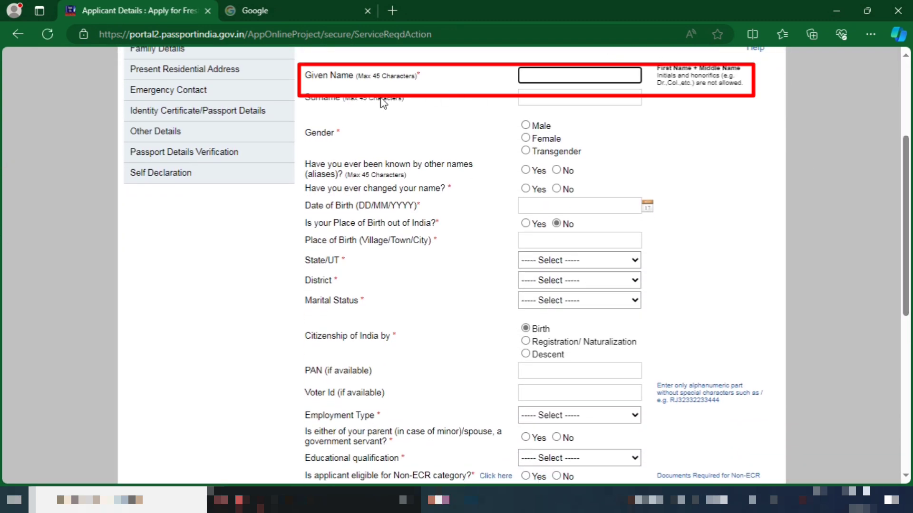
drag(312, 78, 425, 85)
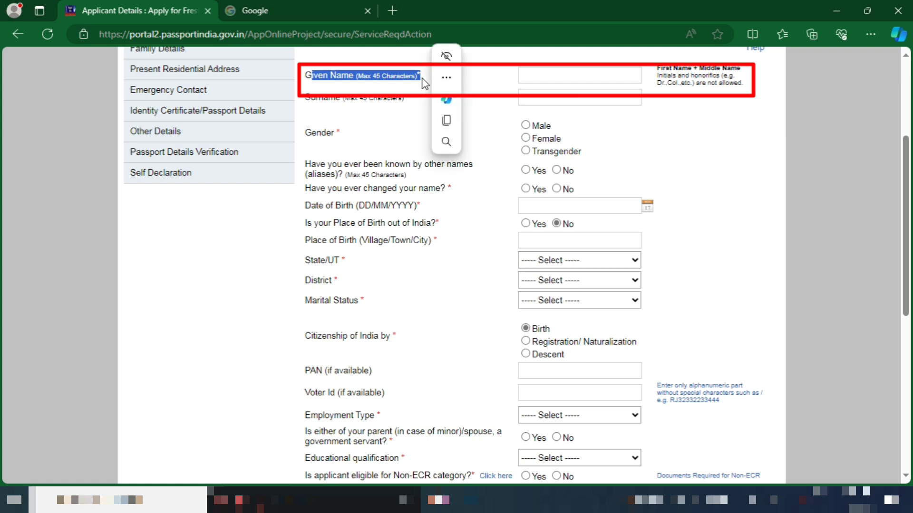
click(416, 113)
drag(306, 99, 428, 105)
click(409, 124)
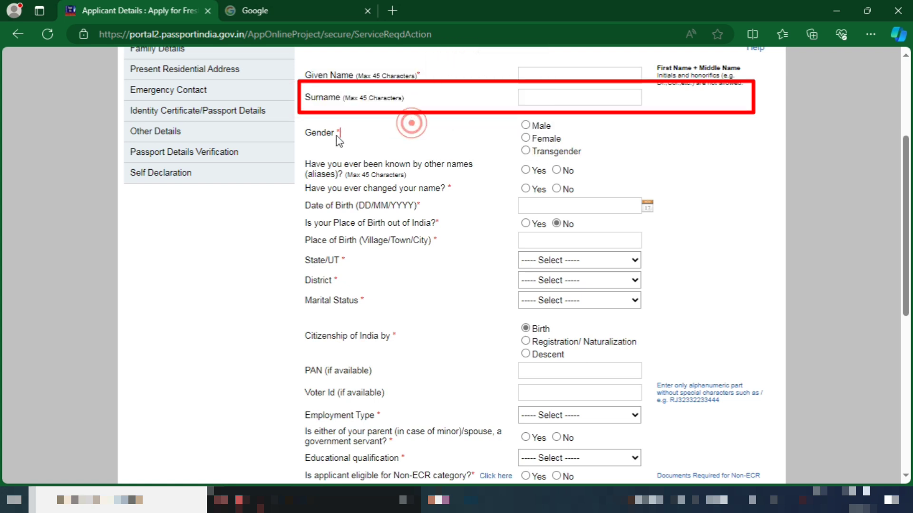
drag(305, 134, 341, 135)
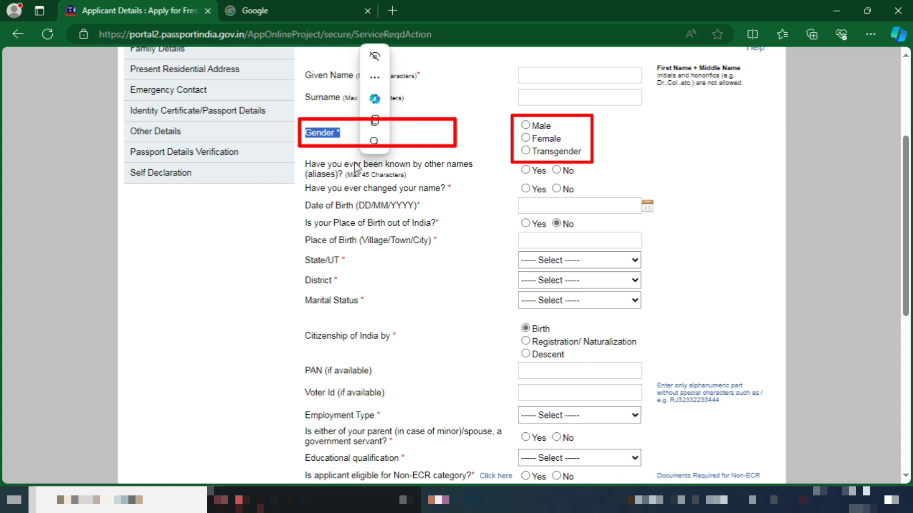
drag(300, 165, 389, 173)
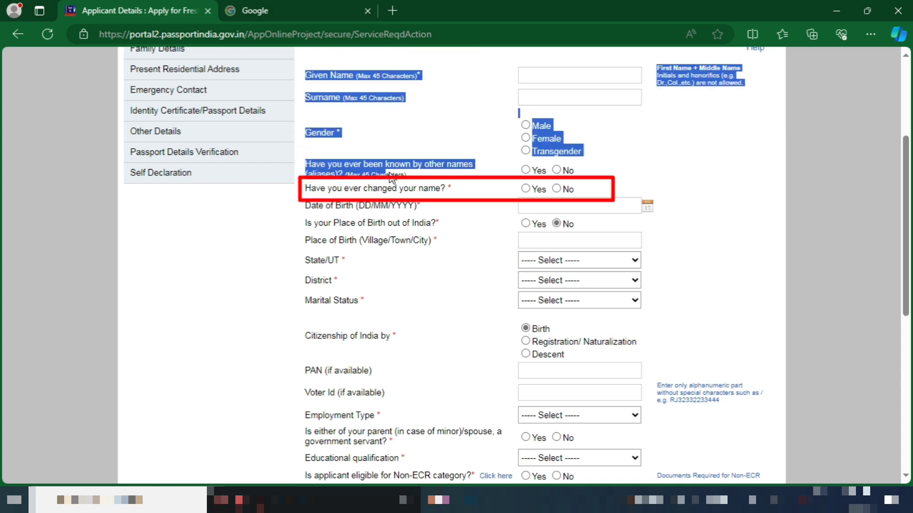
click(418, 180)
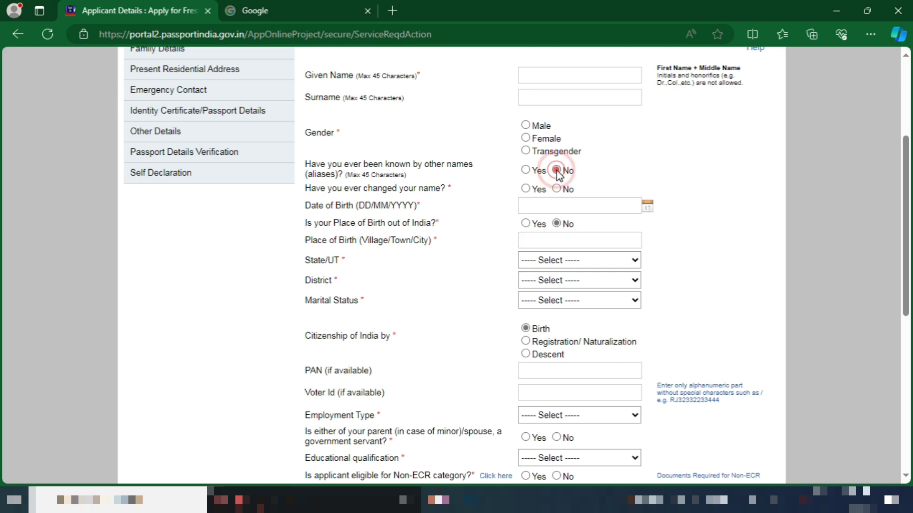
drag(310, 189, 439, 195)
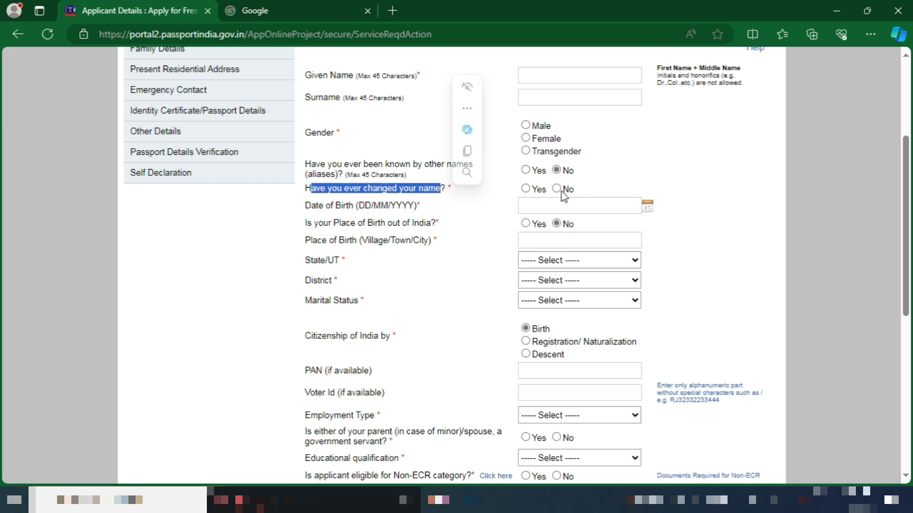
click(382, 206)
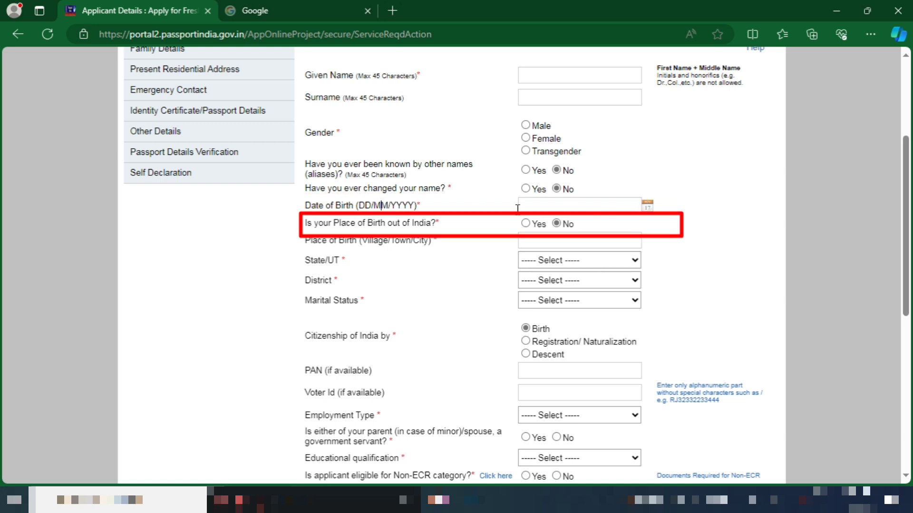
drag(305, 226, 424, 226)
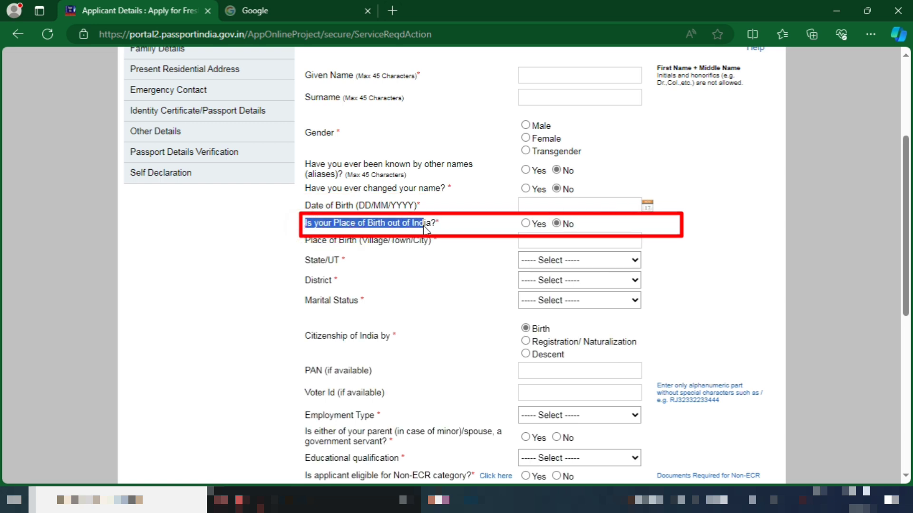
click(574, 224)
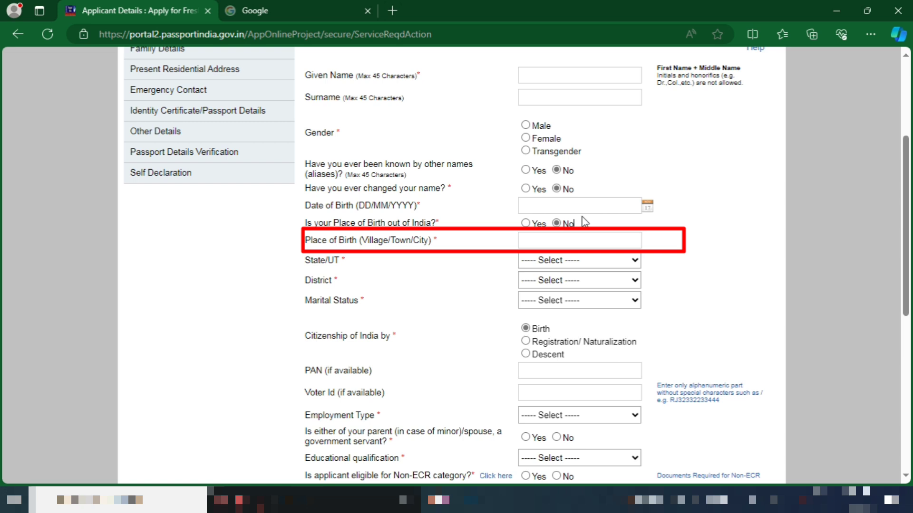
click(583, 206)
drag(305, 240, 466, 247)
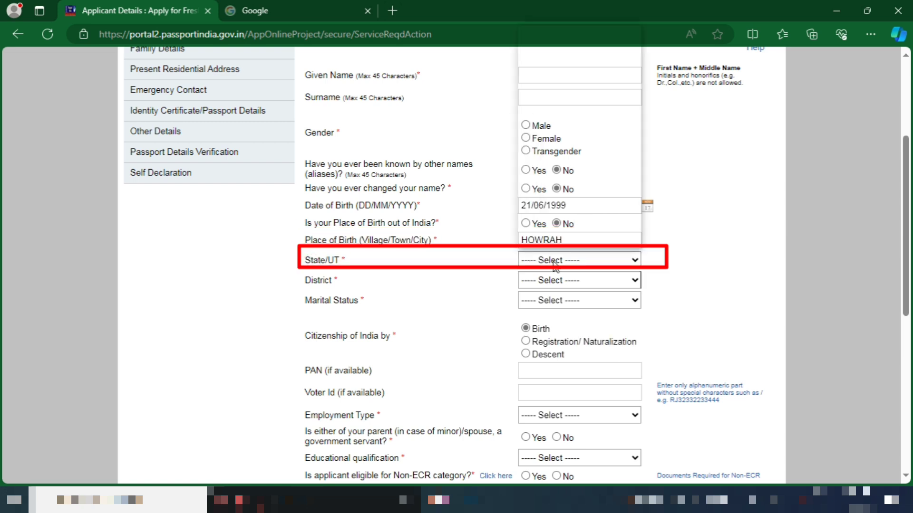
click(553, 261)
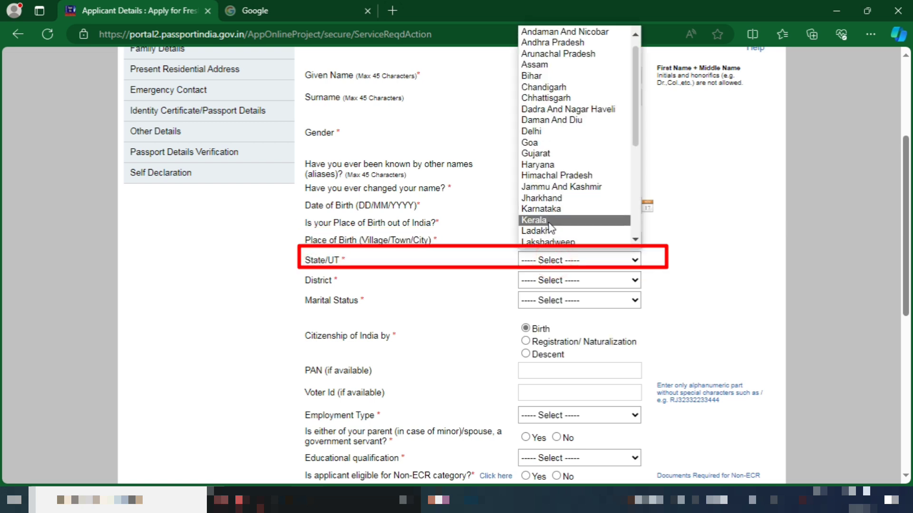
scroll(551, 224, down, 5)
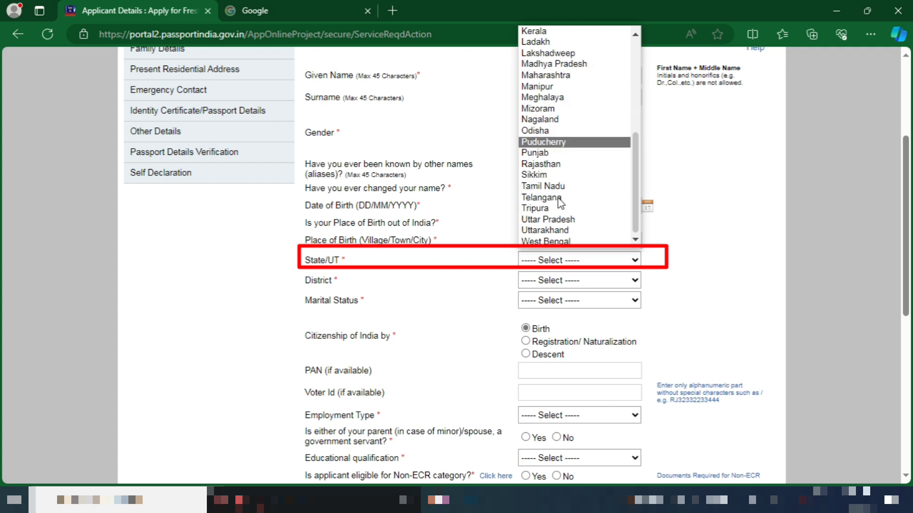
click(555, 242)
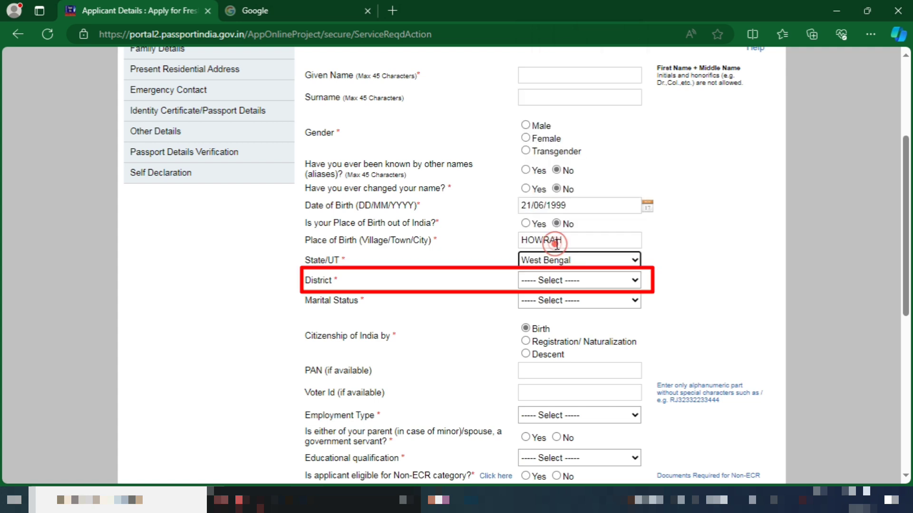
triple_click(347, 299)
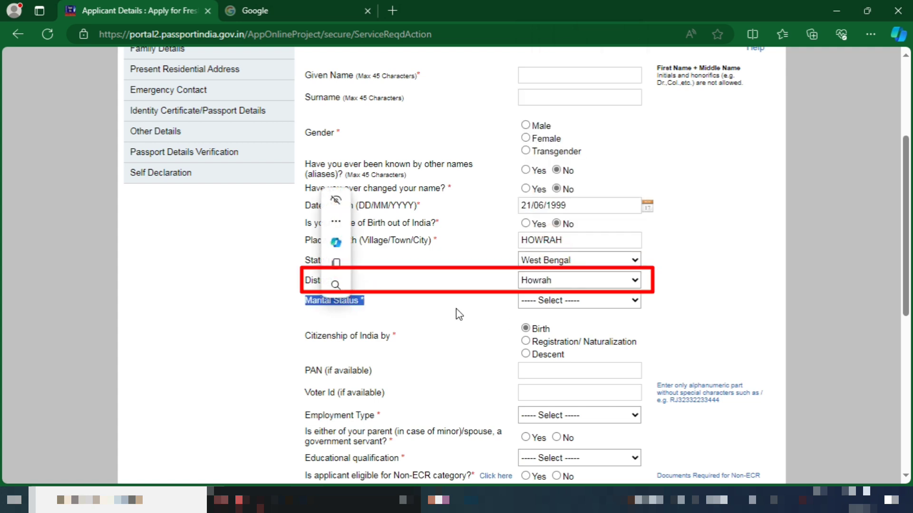
click(626, 305)
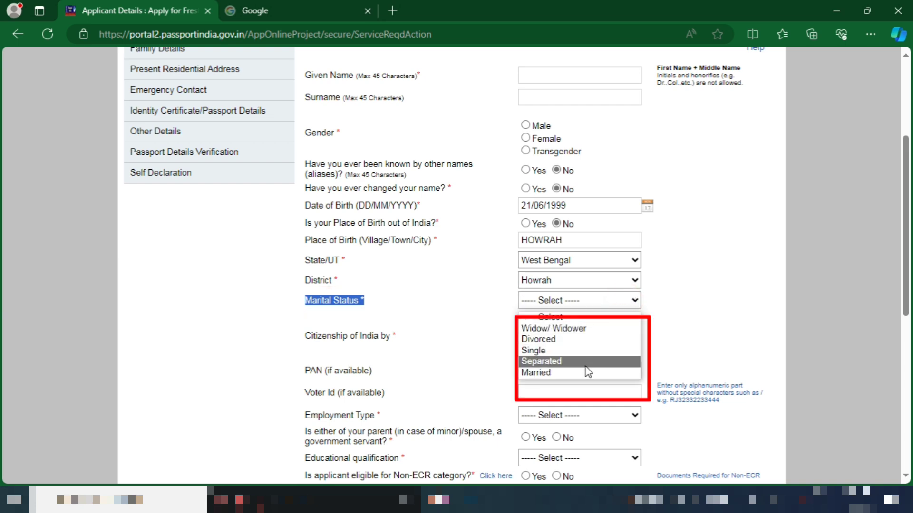
click(581, 350)
Leave citizenship by Birth, PAN and Voter Id blank, and set employment type to Not Employed
drag(296, 342, 377, 346)
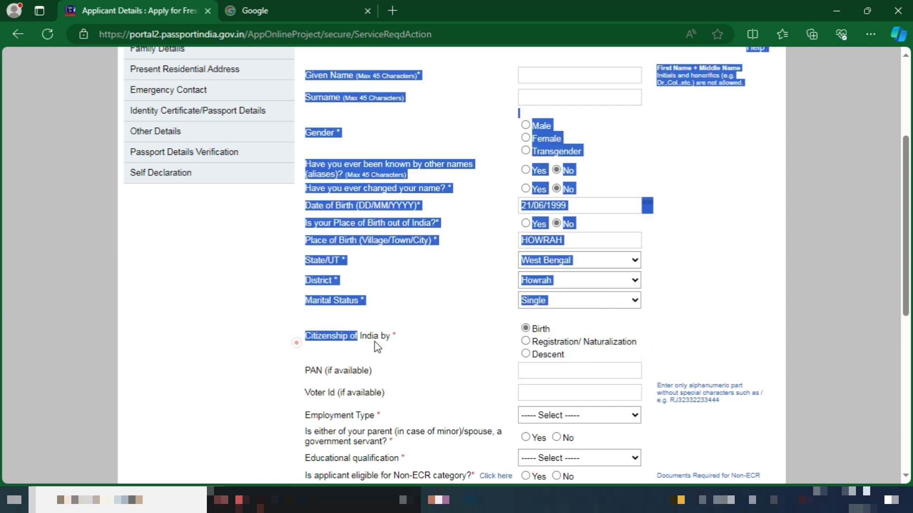
click(389, 339)
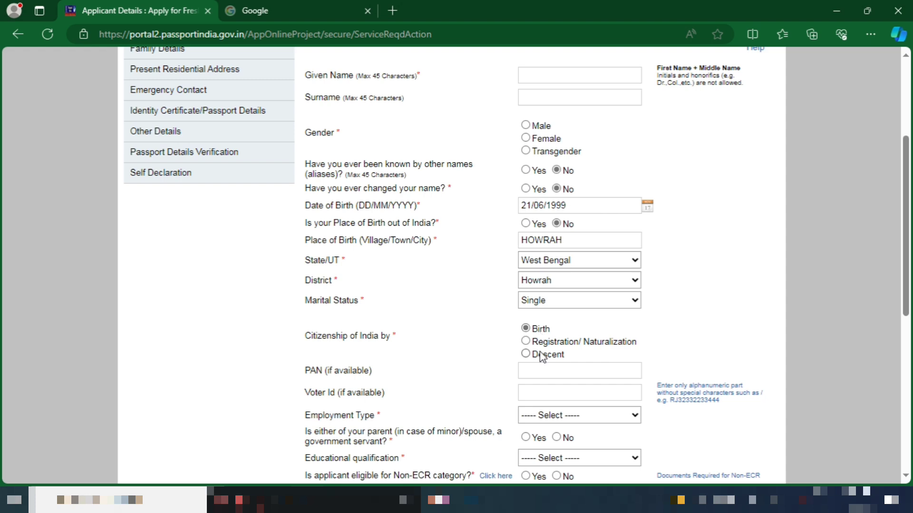
drag(300, 370, 316, 370)
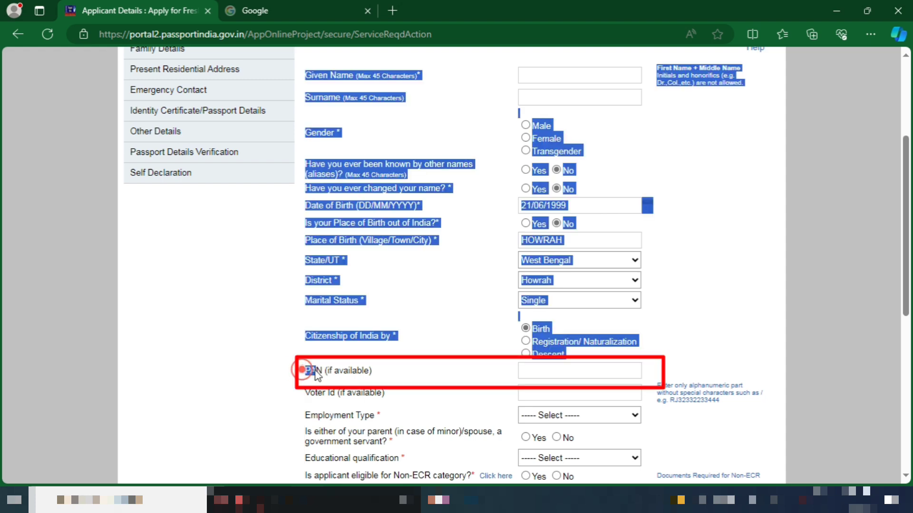
click(373, 370)
drag(373, 369, 303, 377)
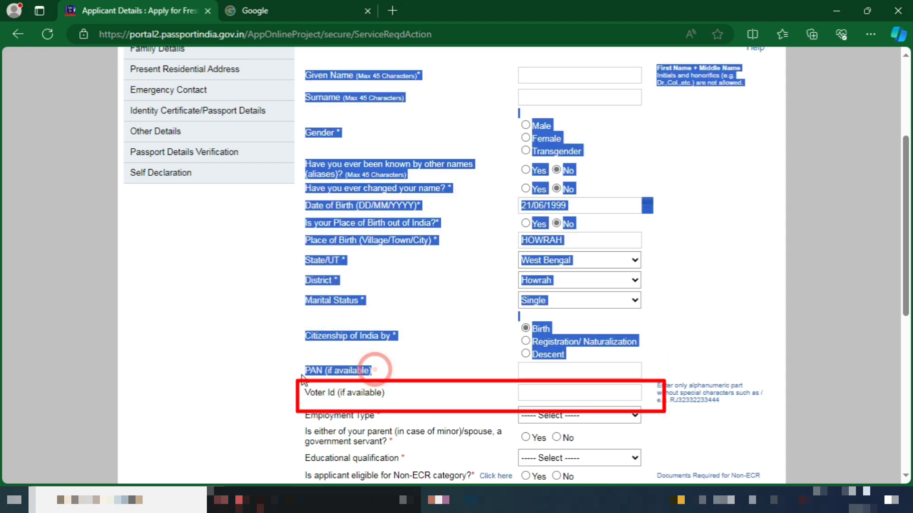
click(384, 397)
drag(386, 398, 310, 402)
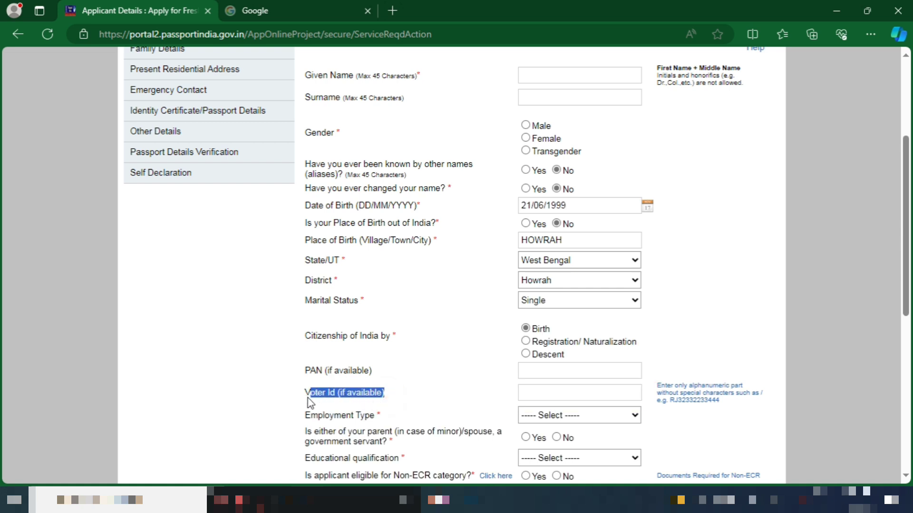
click(349, 396)
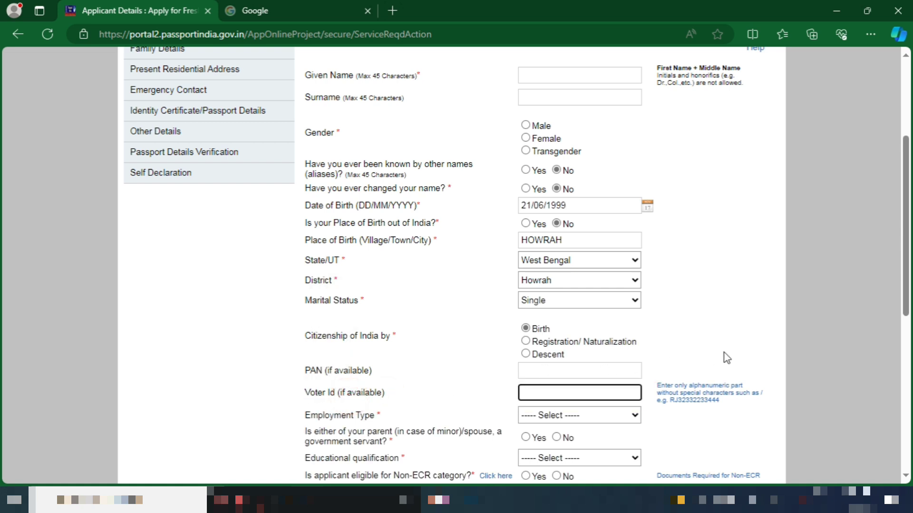
click(687, 434)
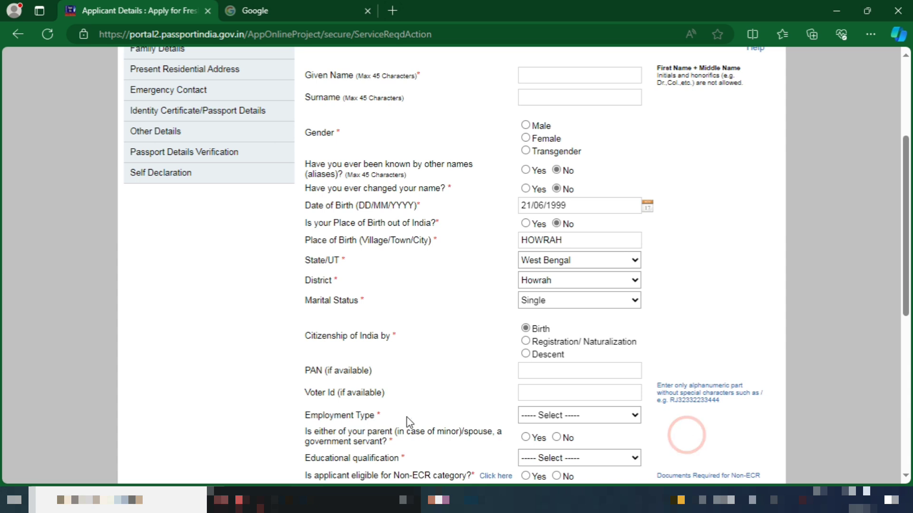
click(540, 416)
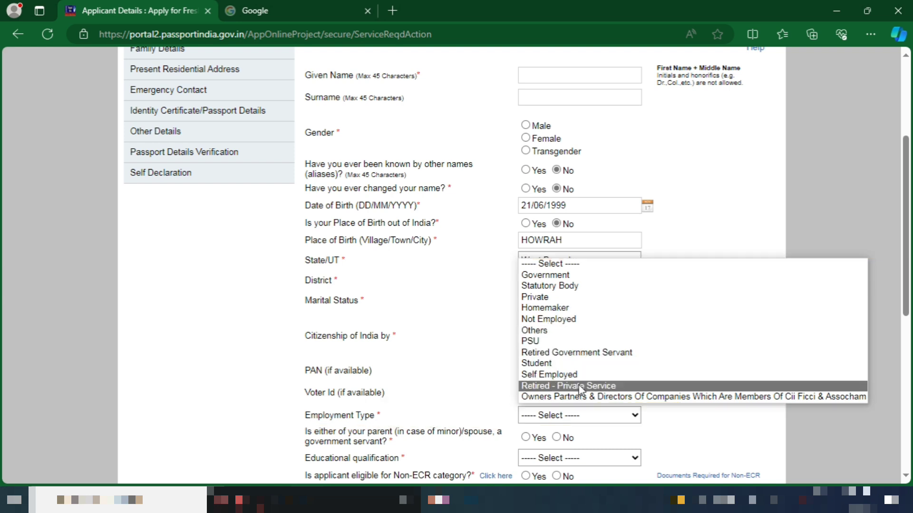
click(554, 319)
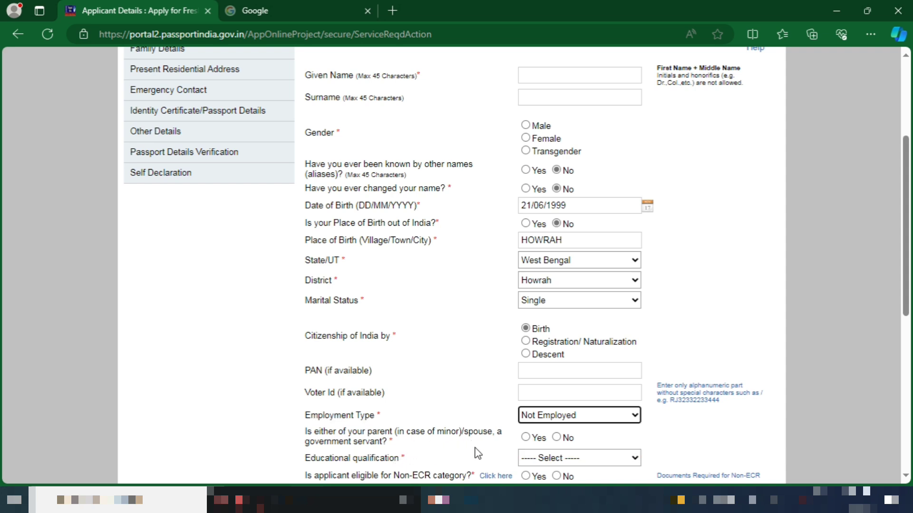
Answer No for a government-servant parent and set education to Between 8th And 9th Standard
click(557, 437)
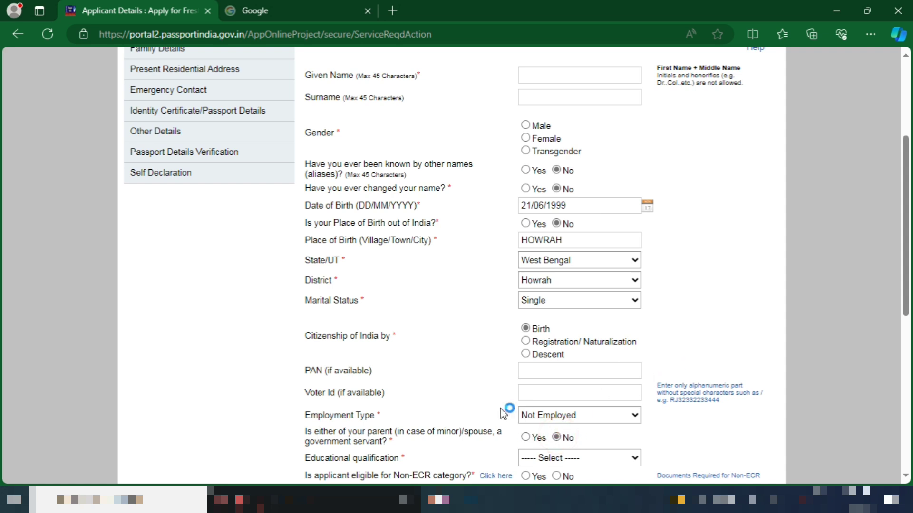
drag(296, 458, 407, 459)
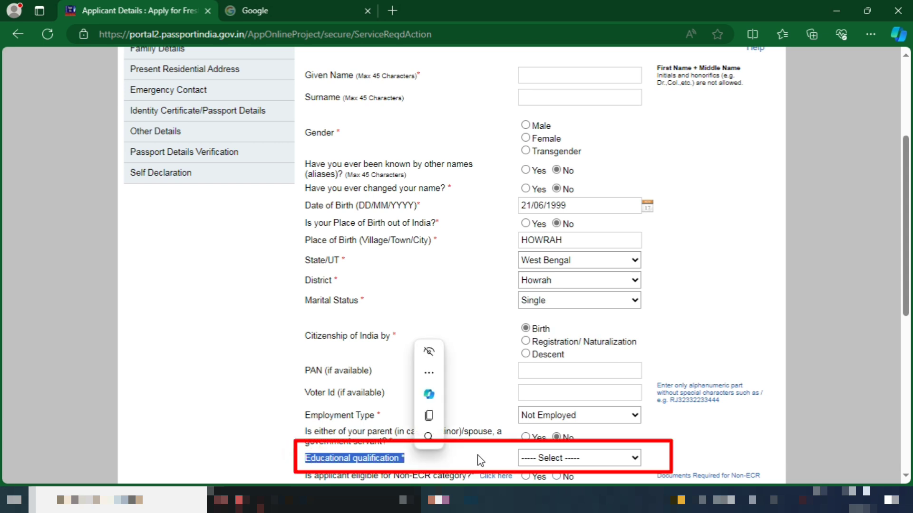
click(612, 459)
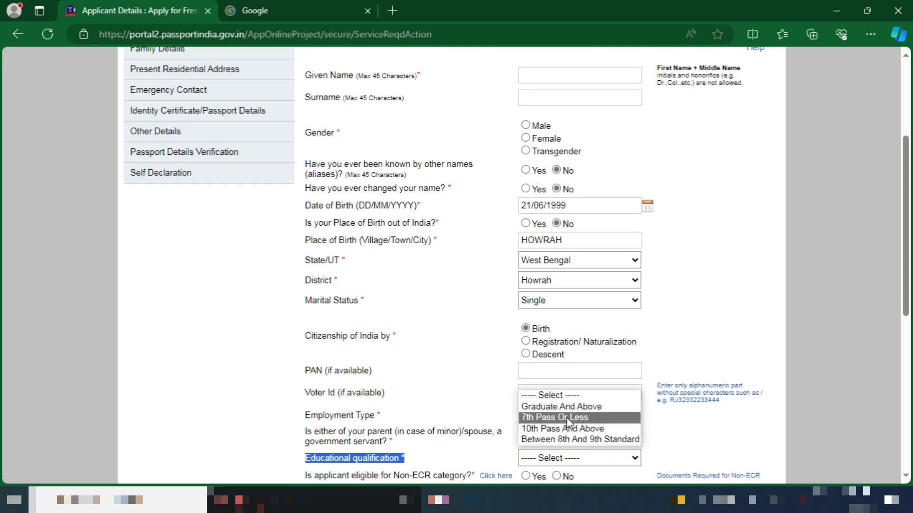
click(570, 441)
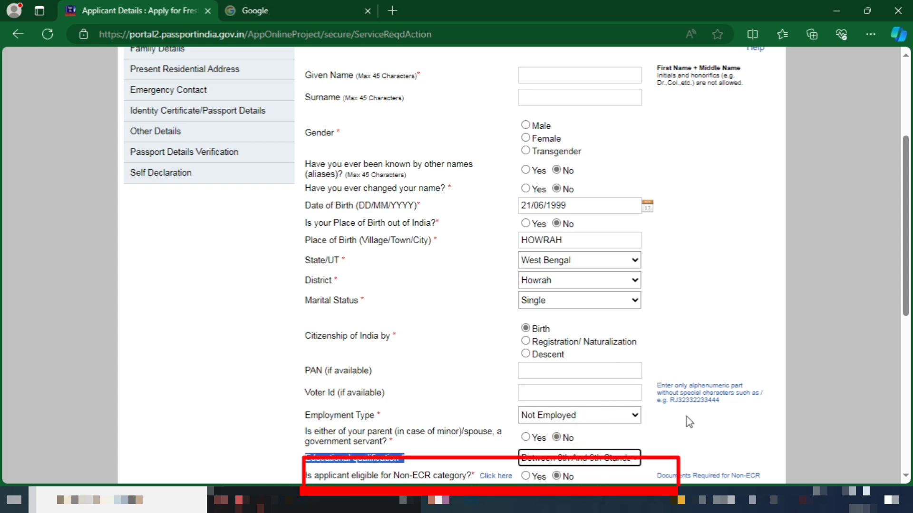
click(700, 452)
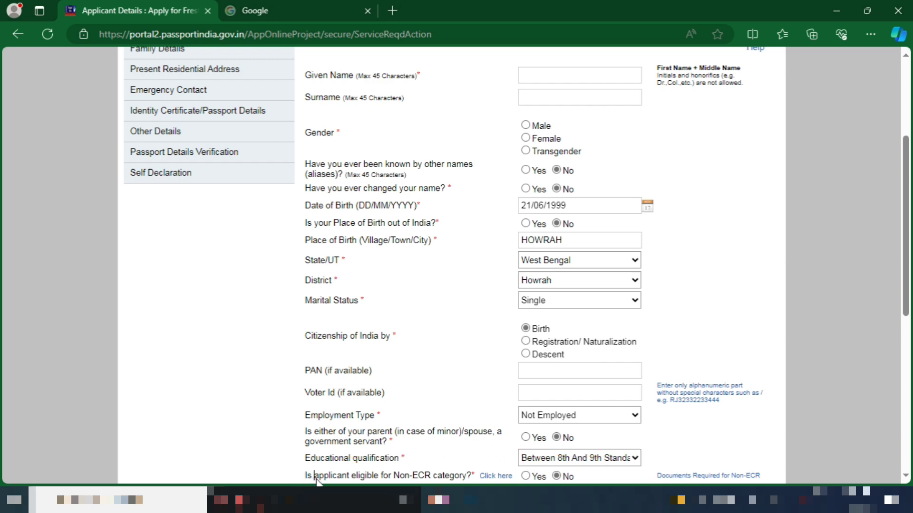
drag(314, 477, 373, 479)
click(254, 287)
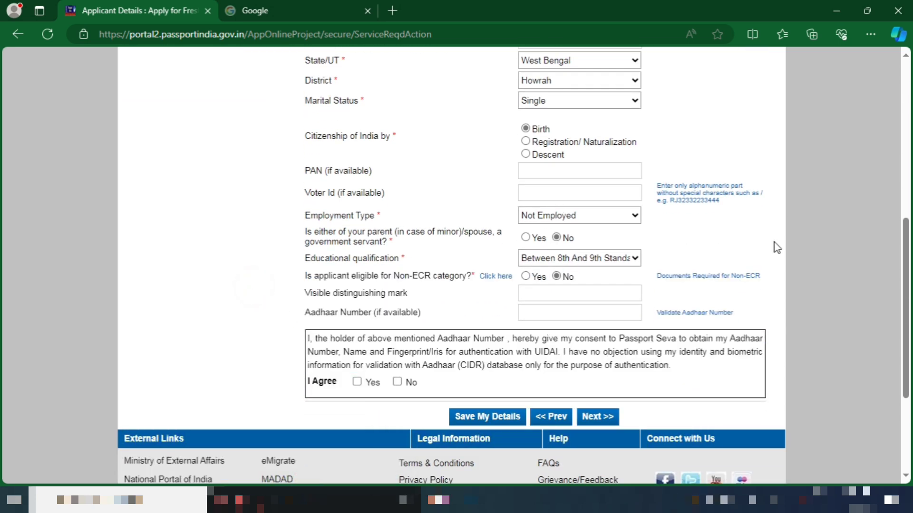
Keep Non-ECR at No, enter the Aadhaar number, and tick Yes for authentication consent
scroll(566, 209, down, 2)
click(566, 208)
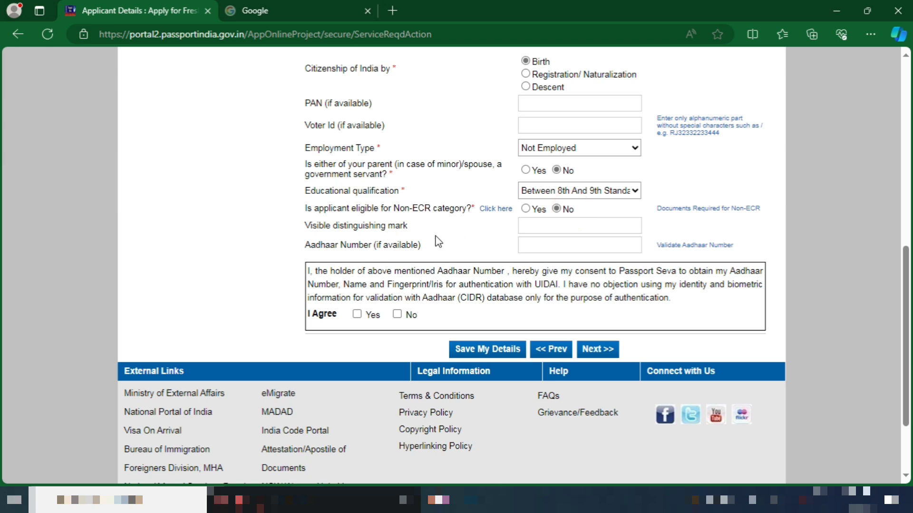
drag(304, 226, 410, 232)
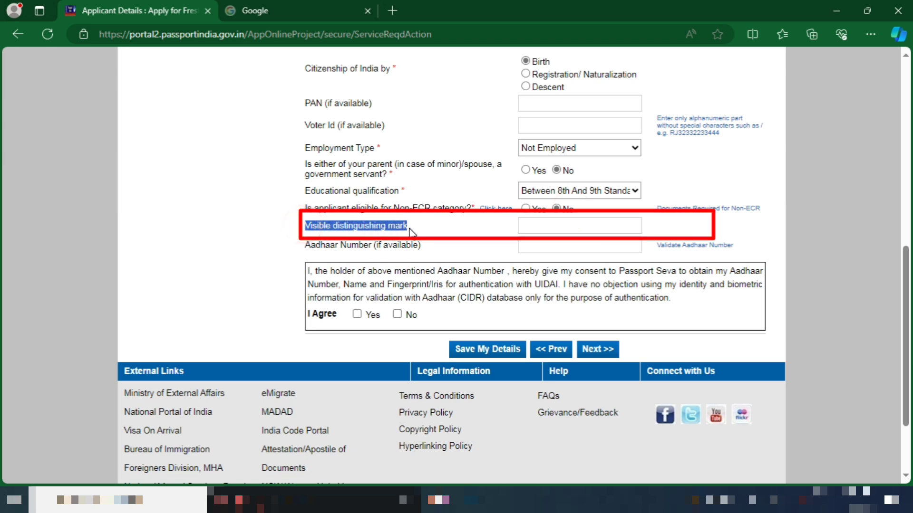
click(412, 227)
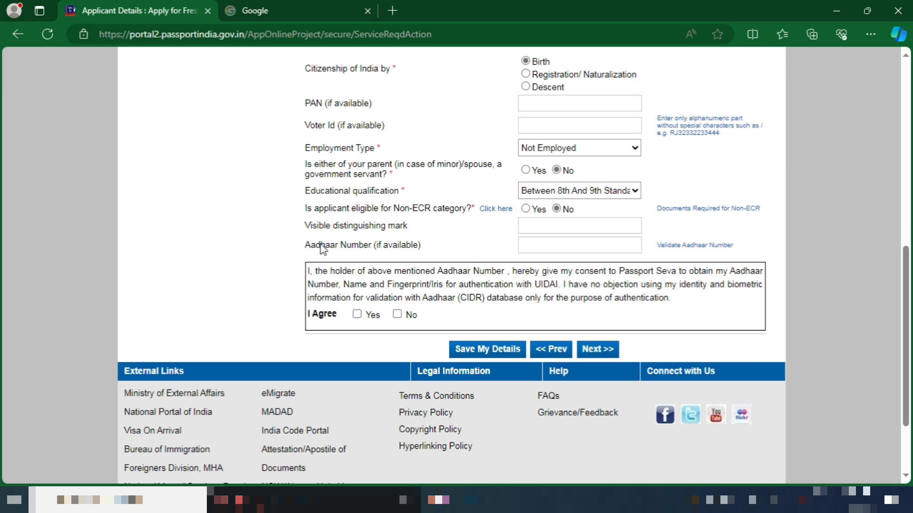
drag(343, 249, 430, 249)
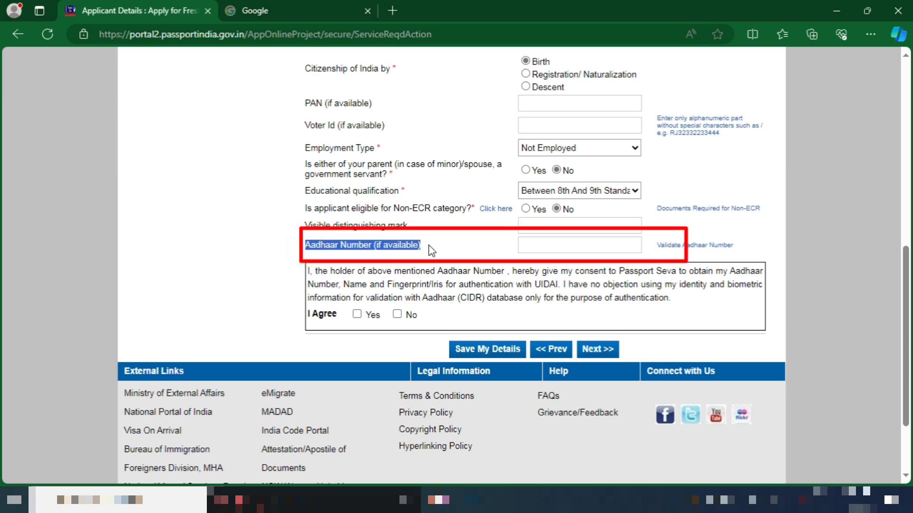
click(566, 242)
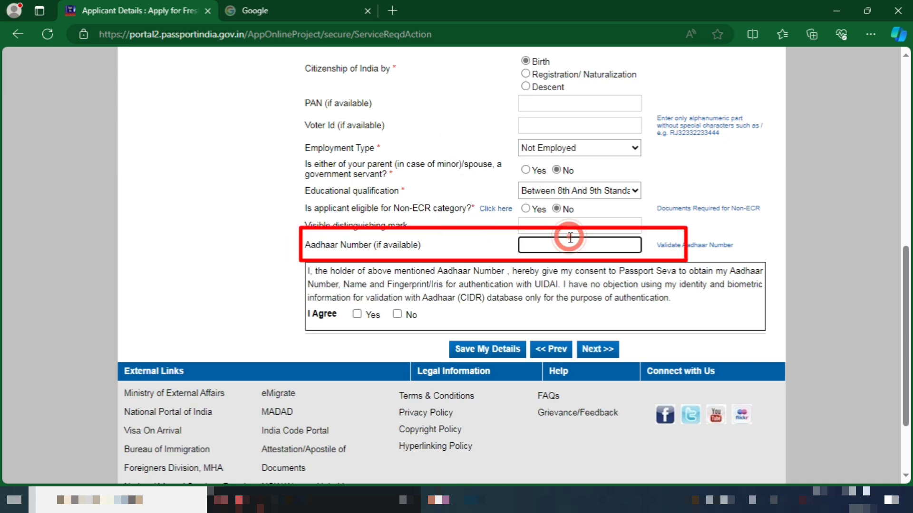
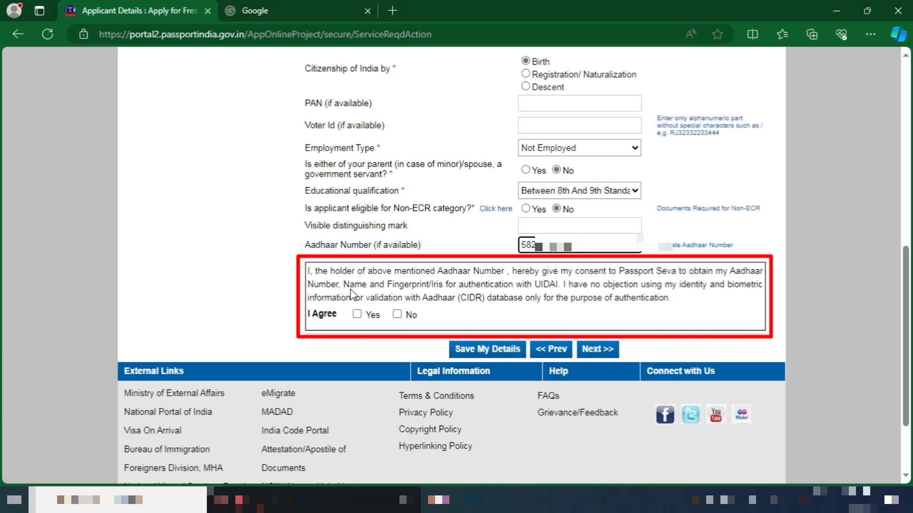
click(368, 317)
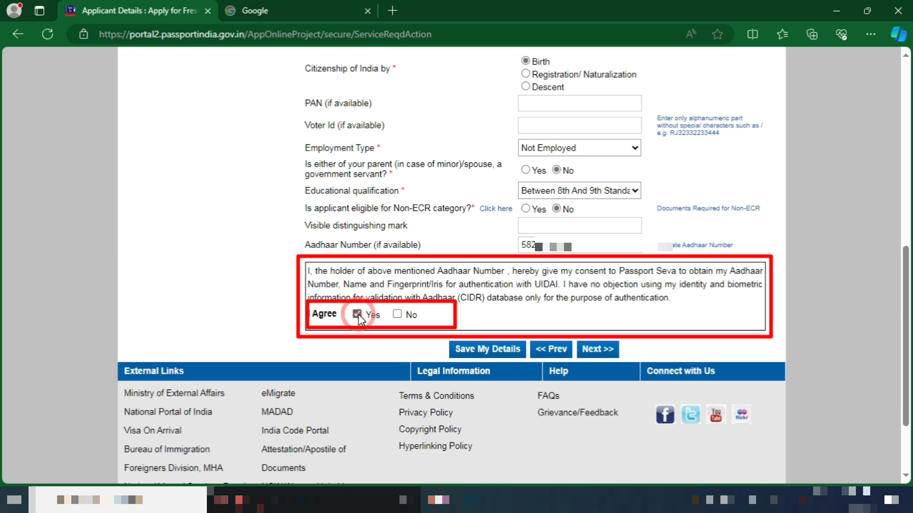
scroll(456, 313, down, 1)
Save applicant details and enter the father's and mother's given names and surnames
click(597, 306)
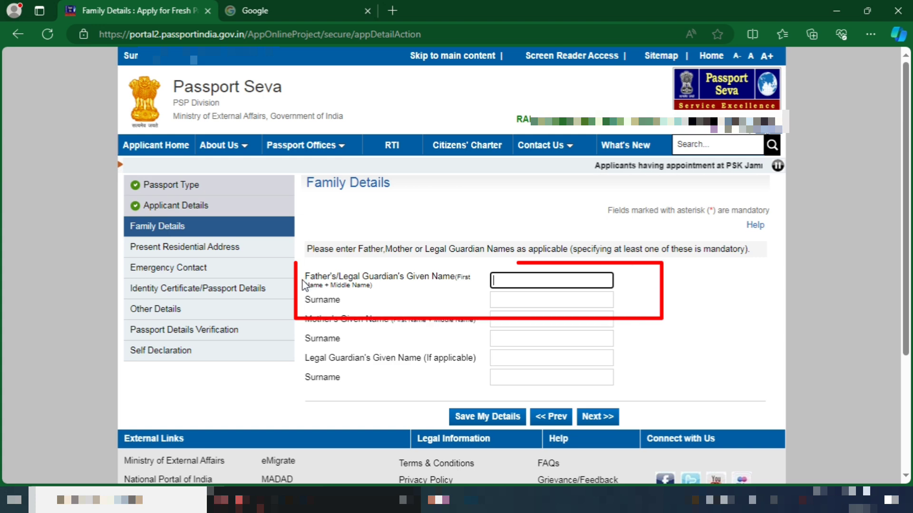
drag(306, 285, 352, 285)
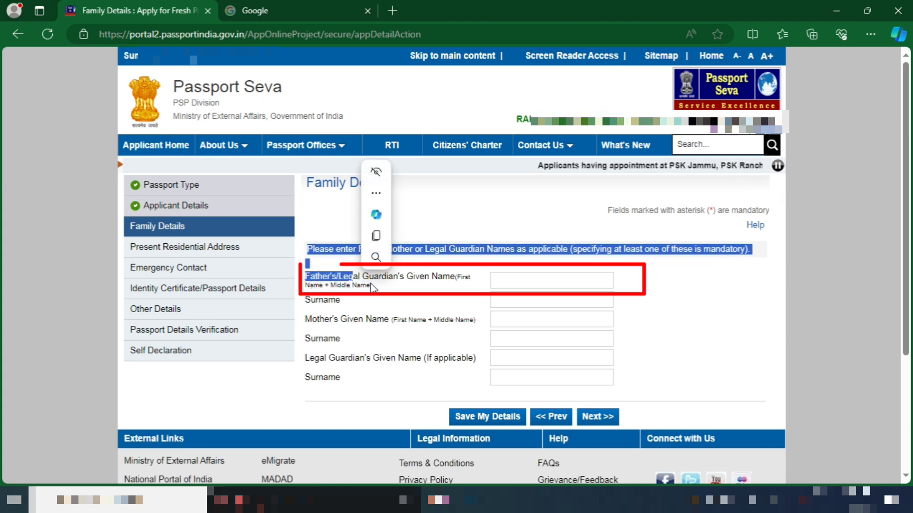
click(374, 286)
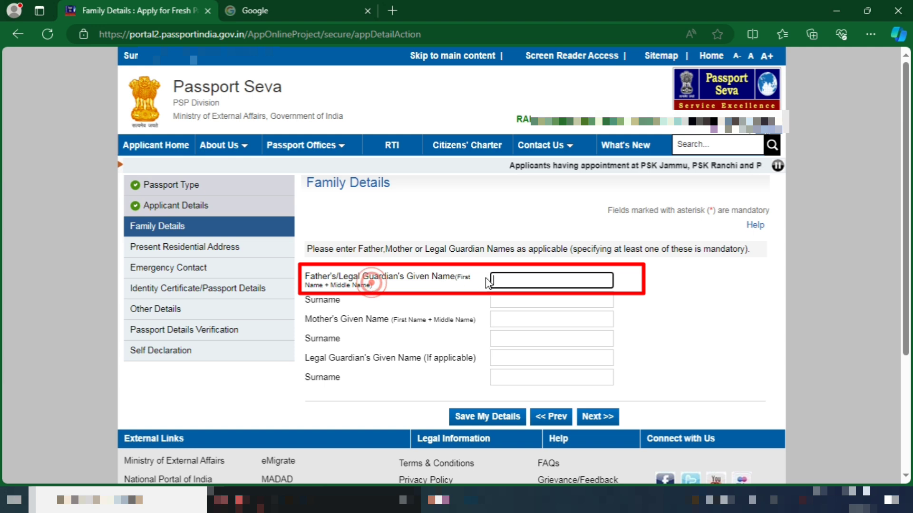
click(510, 300)
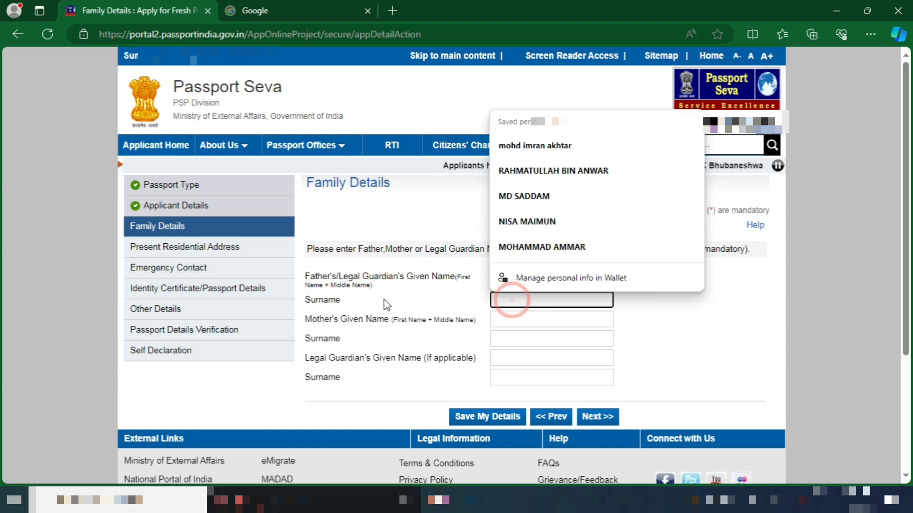
drag(345, 299, 303, 301)
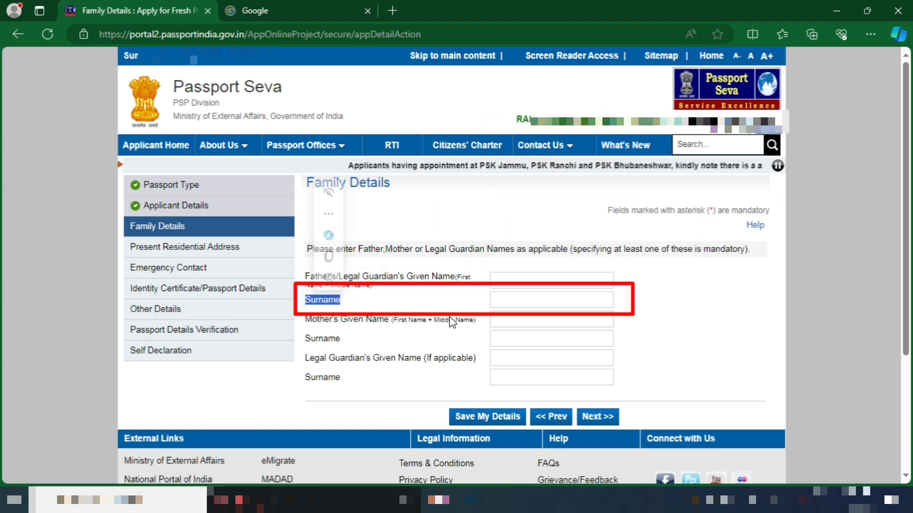
mouse_move(475, 320)
mouse_down()
mouse_move(269, 324)
mouse_move(320, 331)
mouse_move(319, 342)
mouse_up()
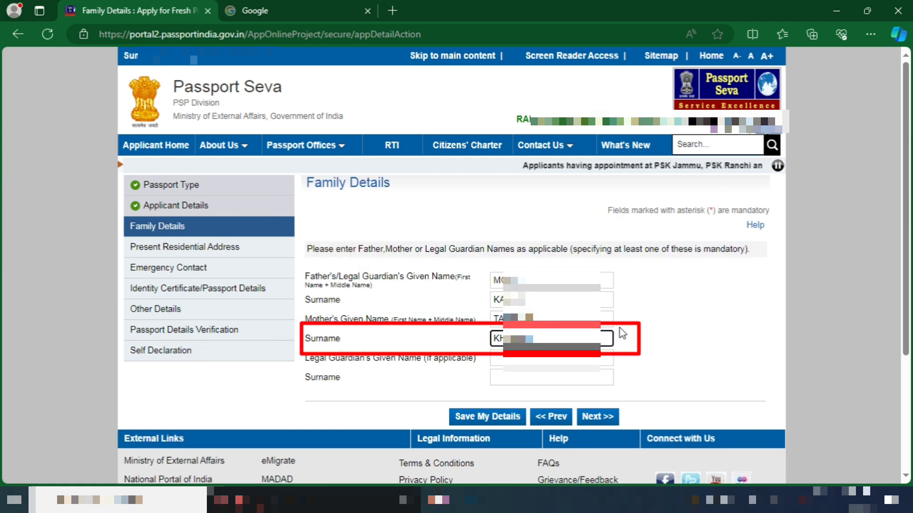
click(620, 333)
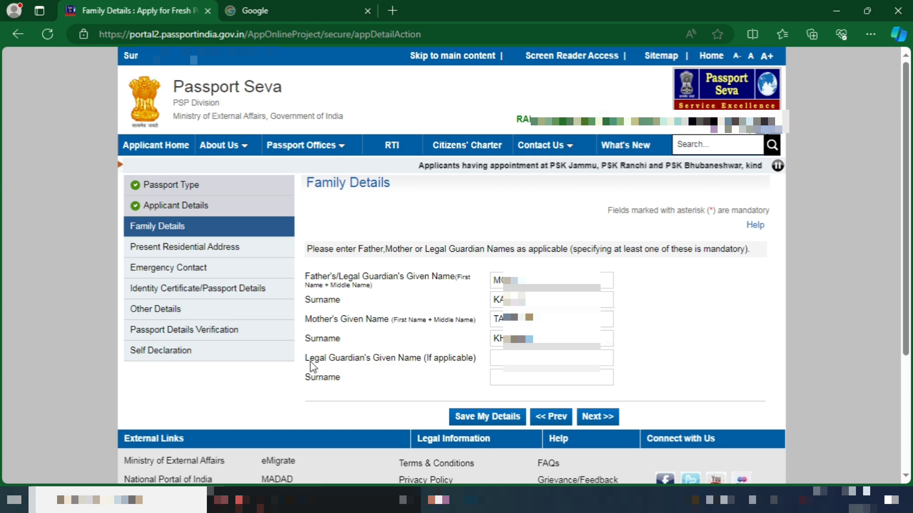
Leave the optional legal guardian fields empty and save Family Details to reach the address step
drag(307, 360, 452, 363)
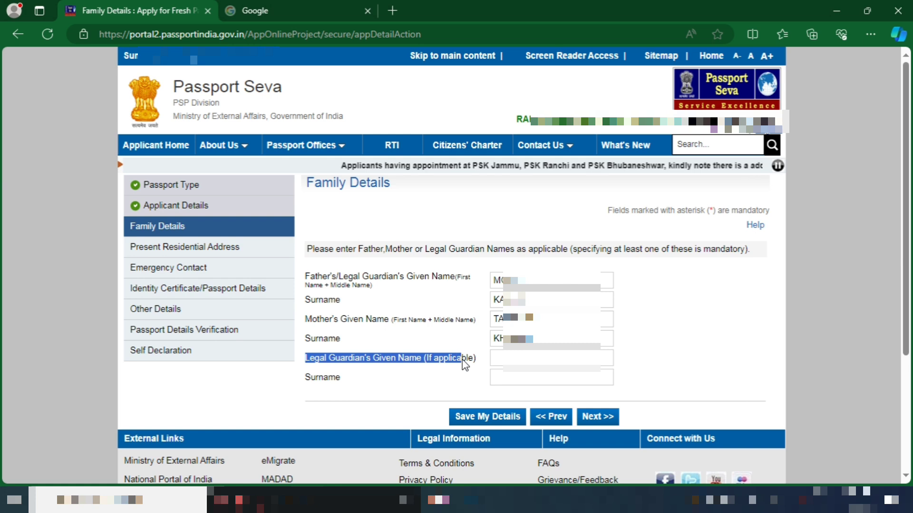
click(506, 377)
click(463, 386)
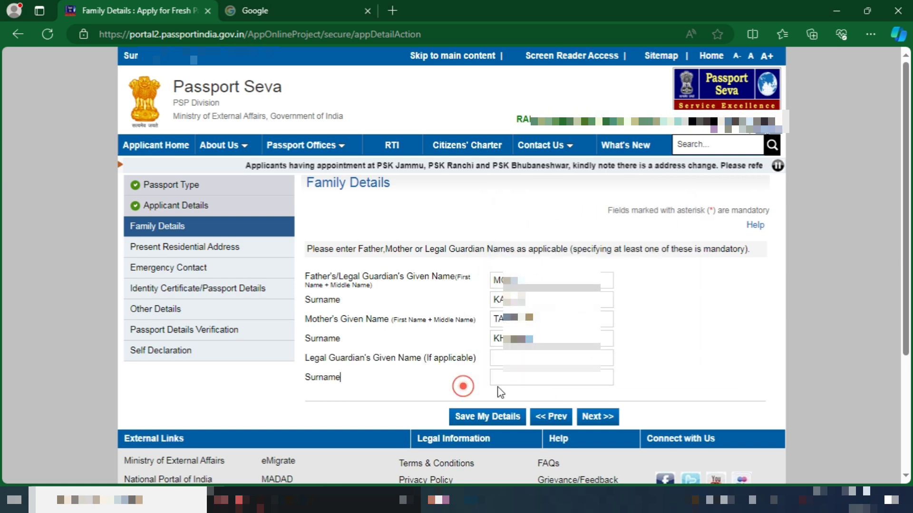
click(595, 416)
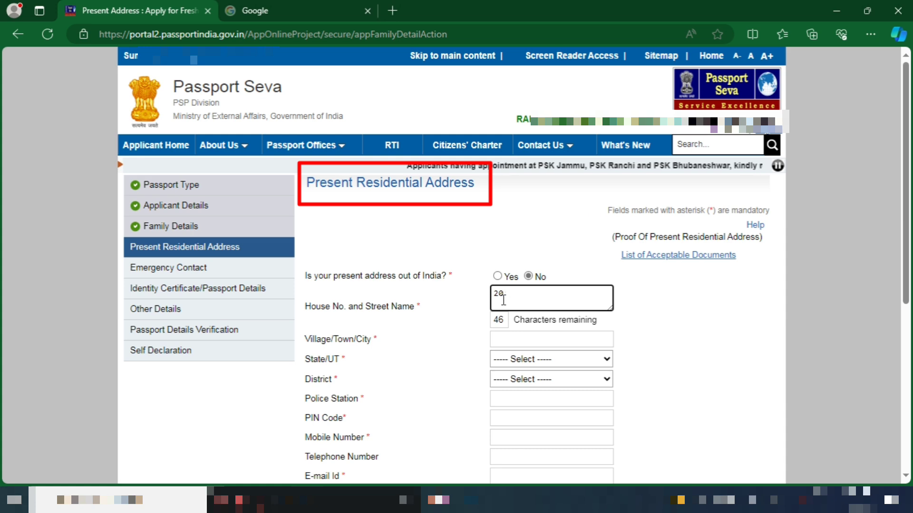
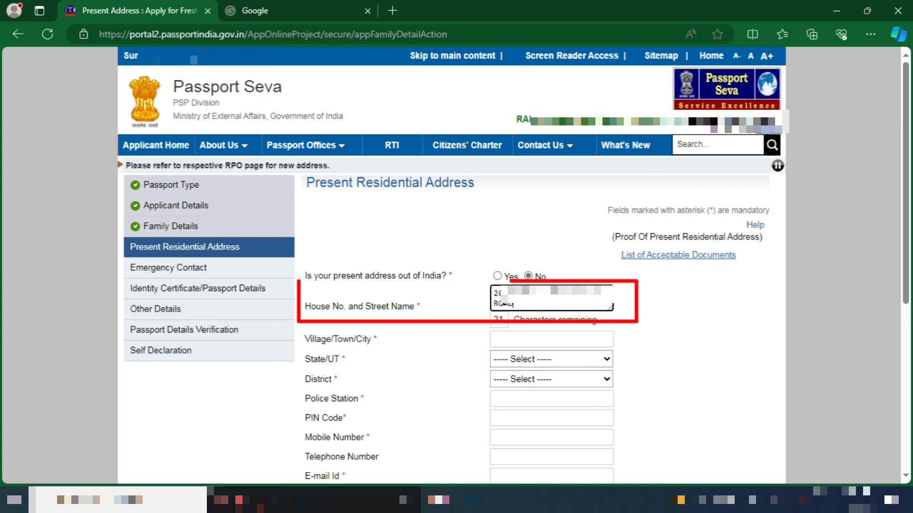
Fill in the house and street address lines and enter BELUR as the village/town
key(Tab)
key(Tab)
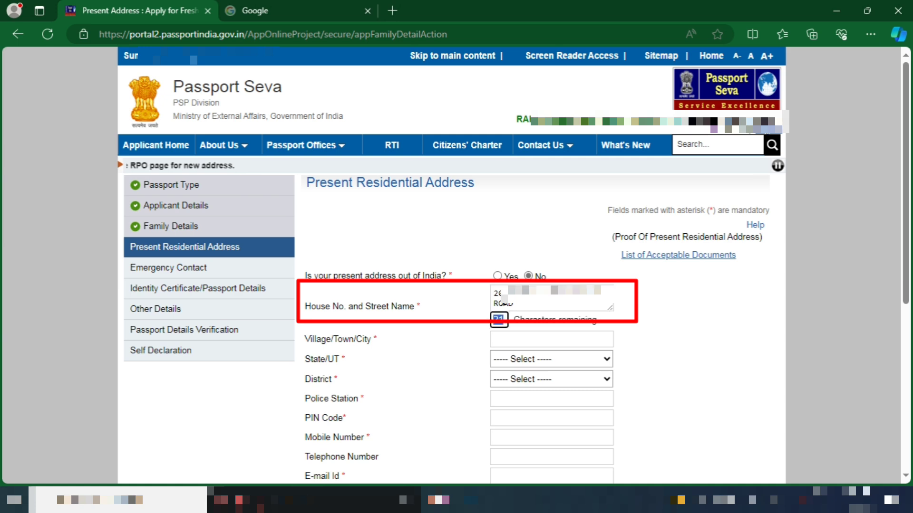
text(BL)
text(LUR)
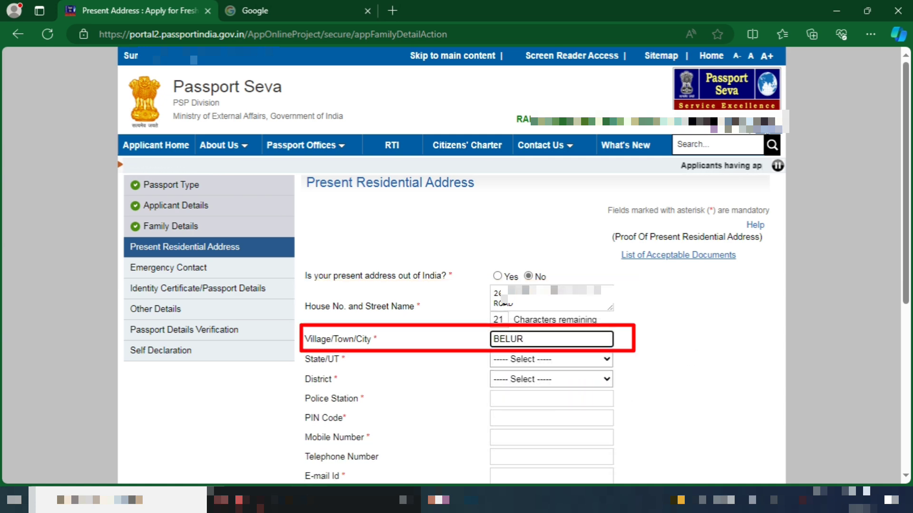
Select West Bengal as the state of the present address
click(596, 364)
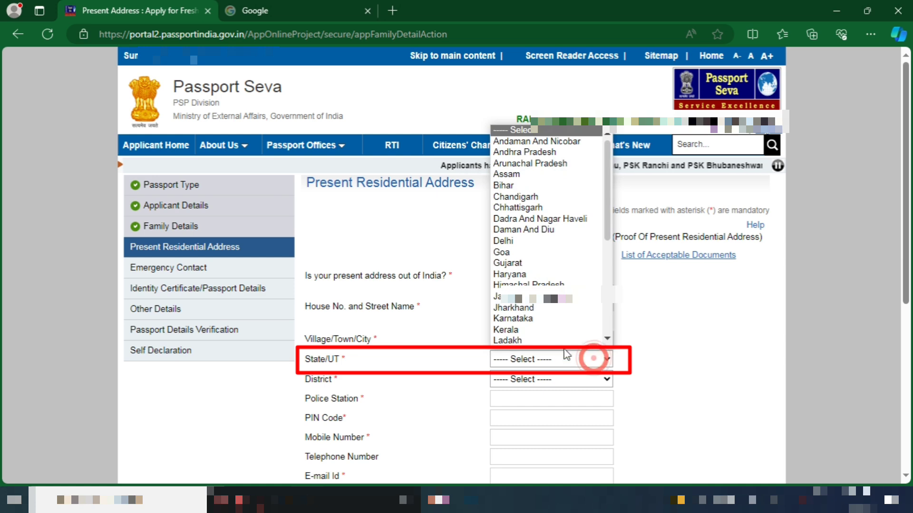
scroll(551, 341, down, 5)
click(550, 340)
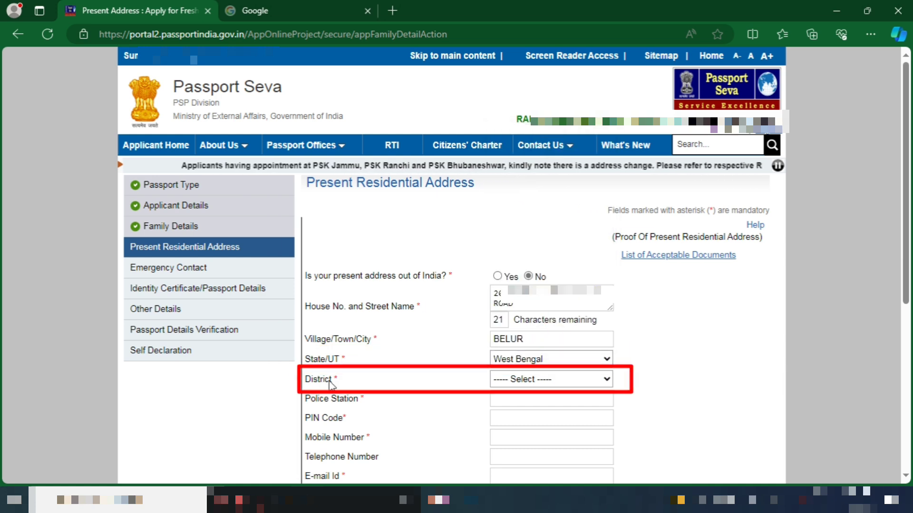
drag(331, 383, 293, 379)
click(358, 383)
Choose Howrah as the district and belur as the police station
click(511, 383)
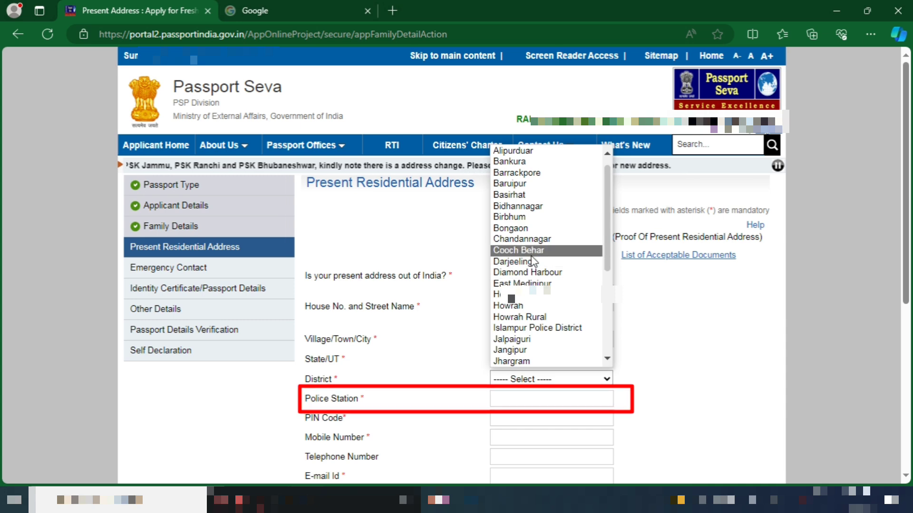
click(523, 306)
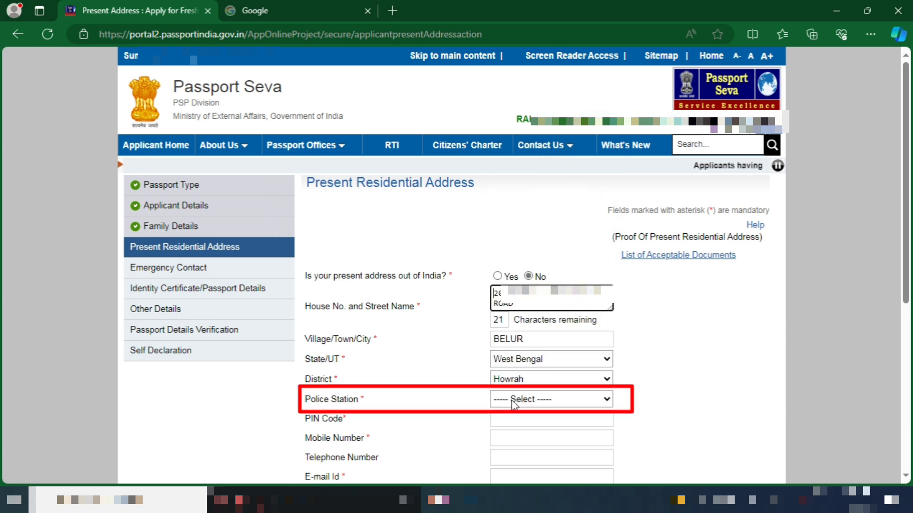
click(513, 403)
click(523, 245)
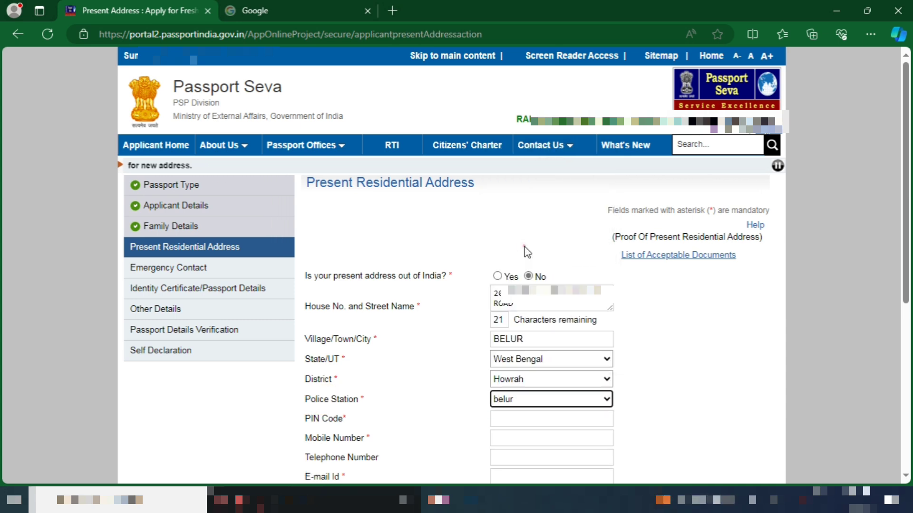
click(660, 357)
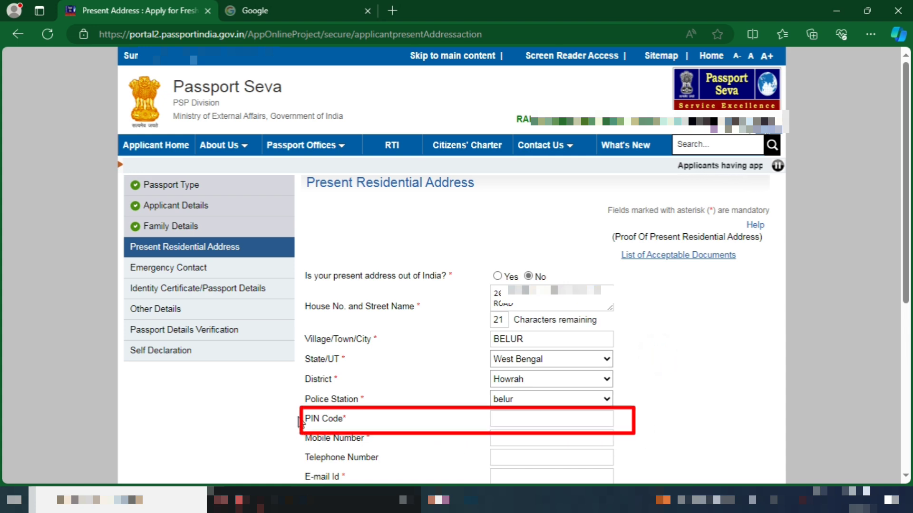
Review the PIN Code, Mobile Number and E-mail Id fields, dismissing autofill suggestions
drag(299, 420, 345, 423)
click(350, 421)
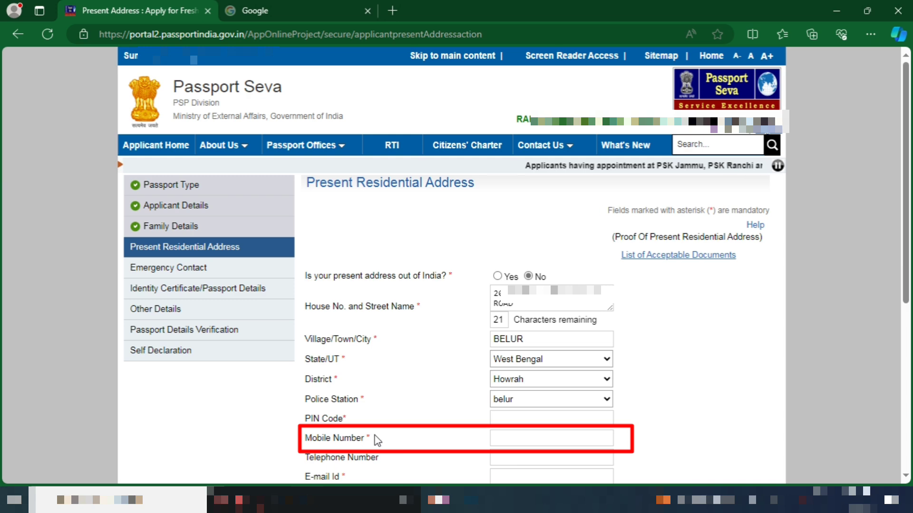
drag(376, 438, 305, 438)
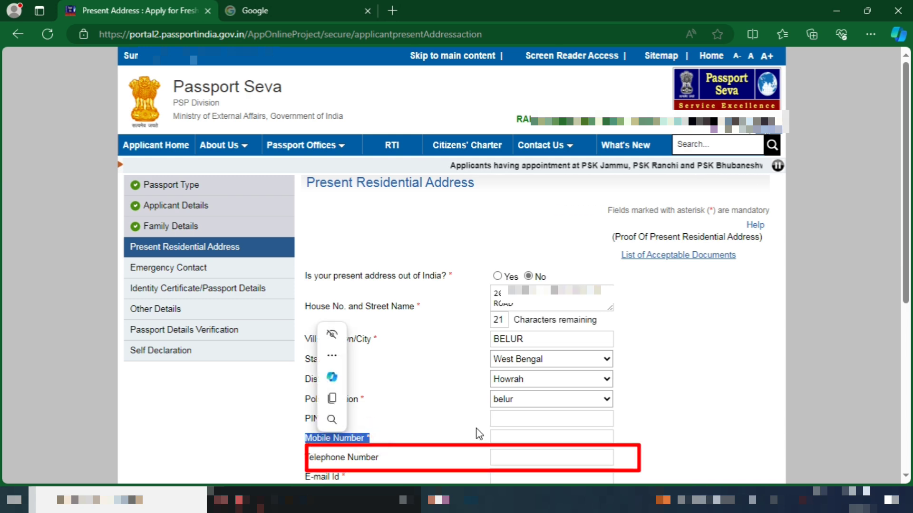
click(519, 419)
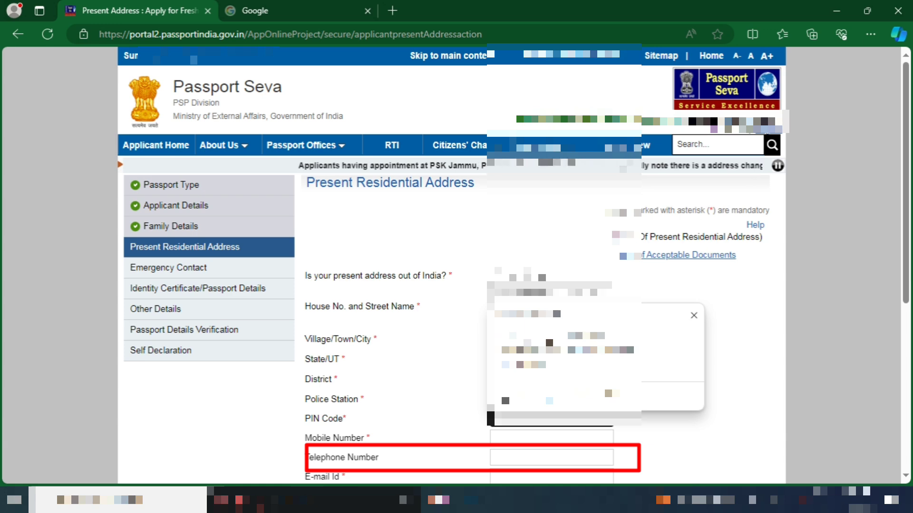
click(540, 238)
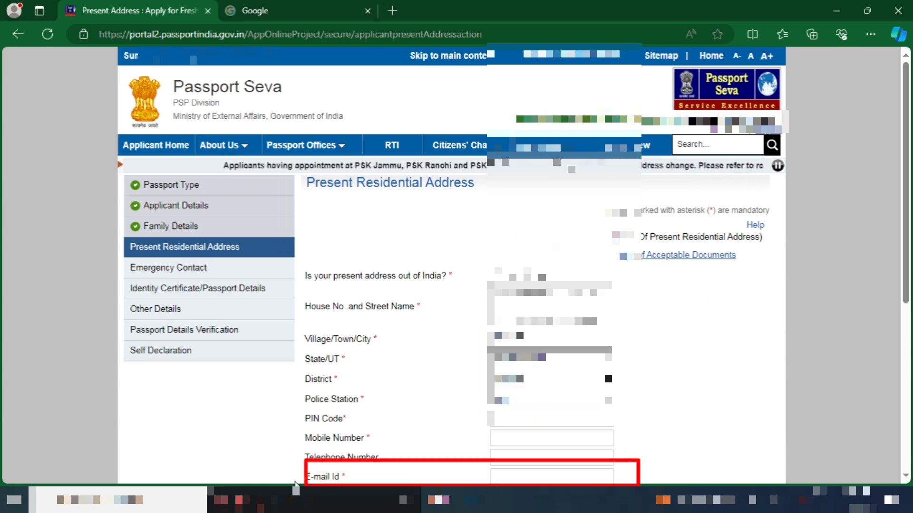
drag(296, 478, 359, 377)
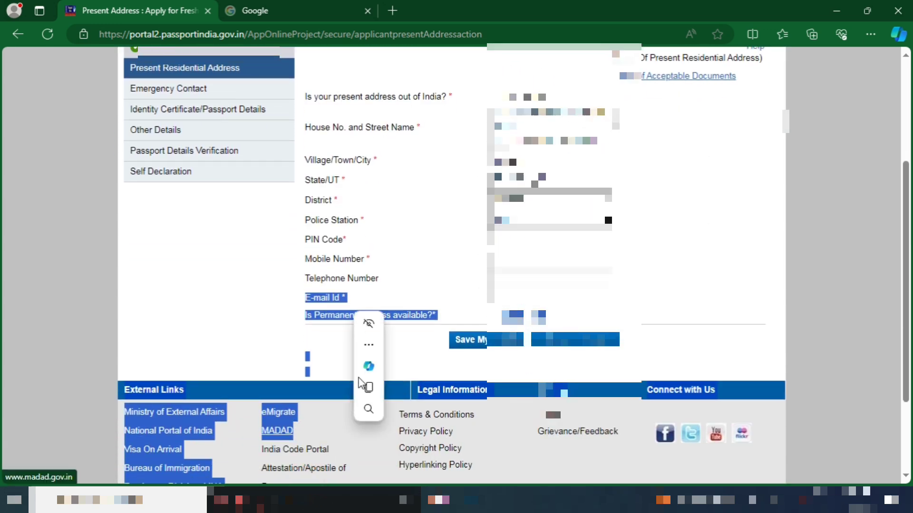
click(373, 291)
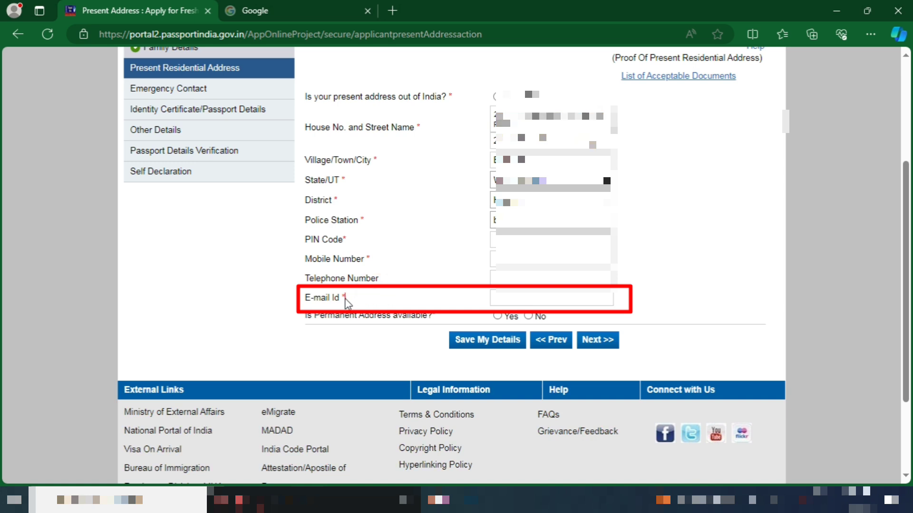
drag(347, 303, 305, 299)
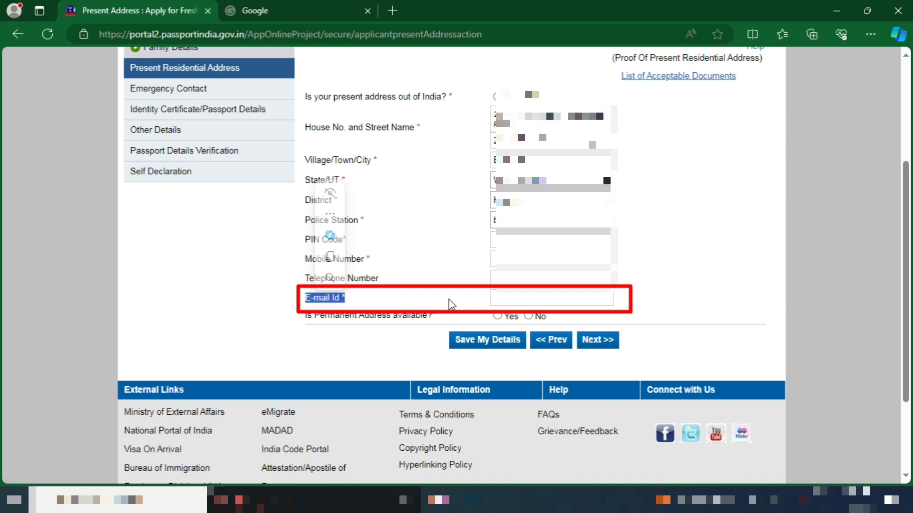
click(504, 299)
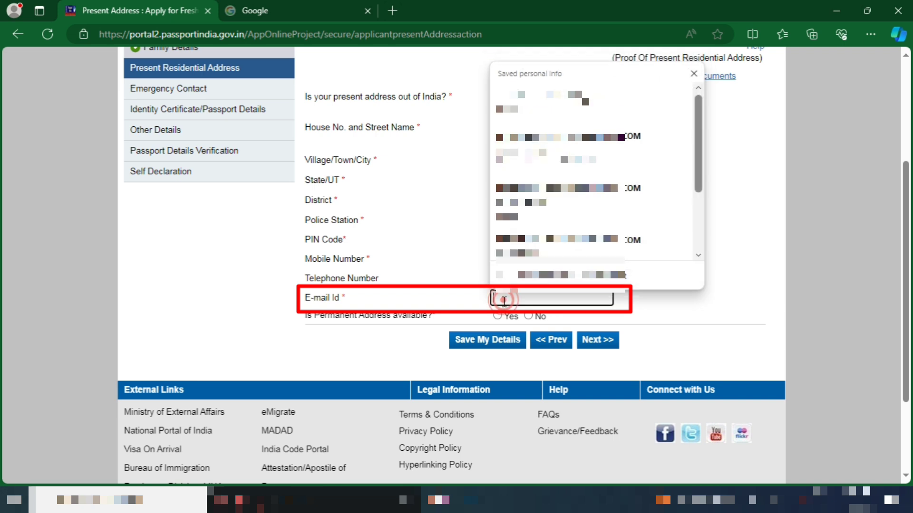
click(384, 332)
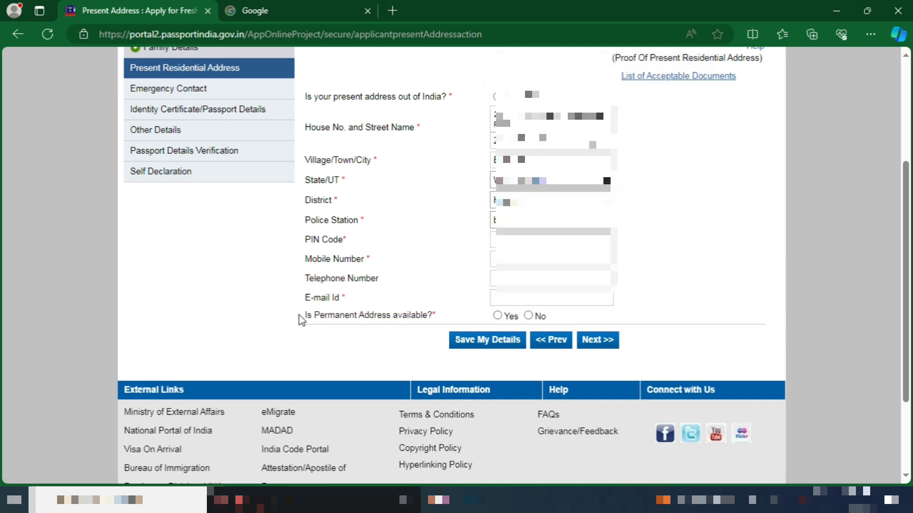
Answer Yes to permanent address available and Yes to same as present address
drag(298, 315, 511, 322)
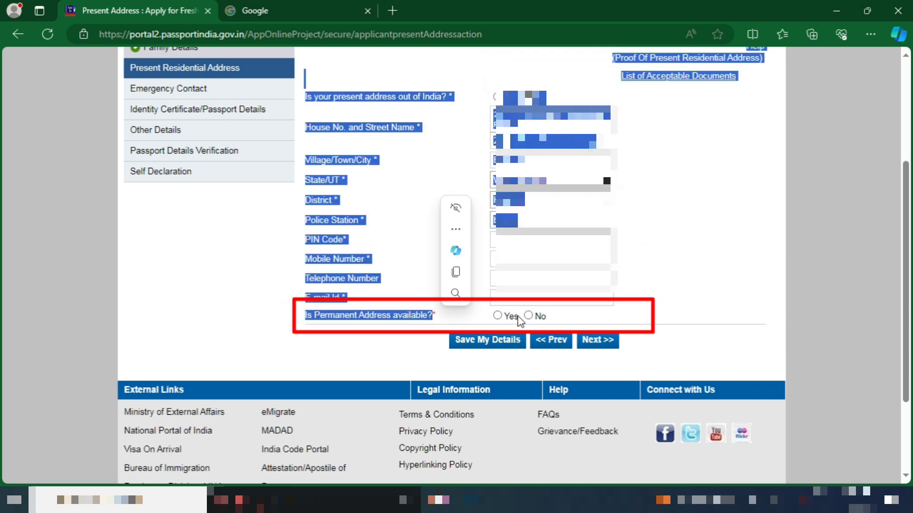
click(499, 317)
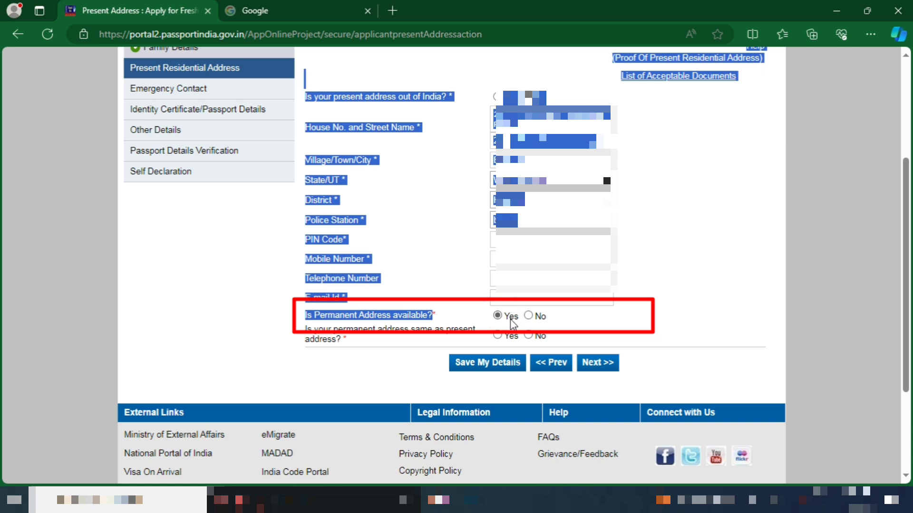
click(454, 315)
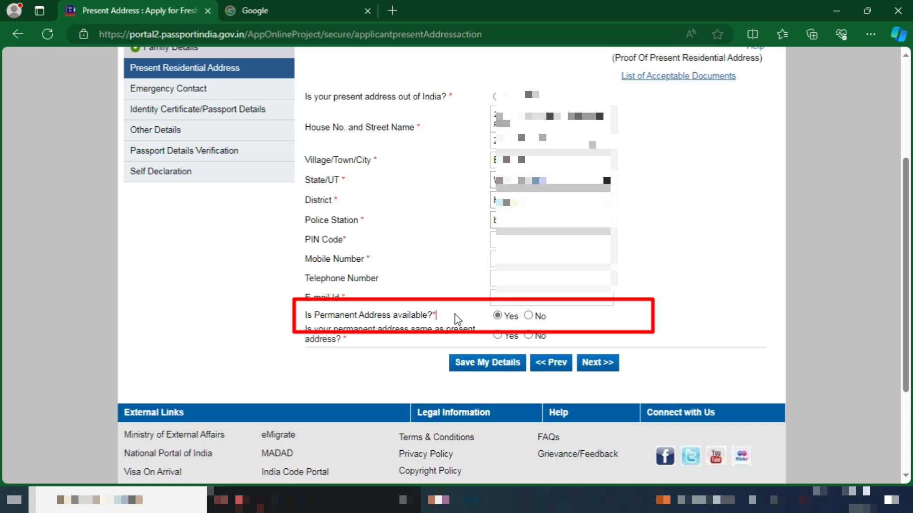
click(530, 317)
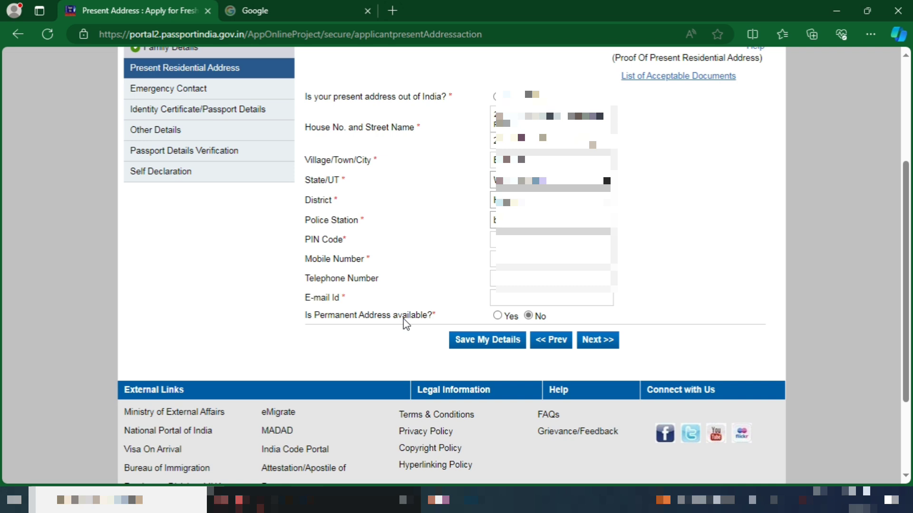
click(498, 316)
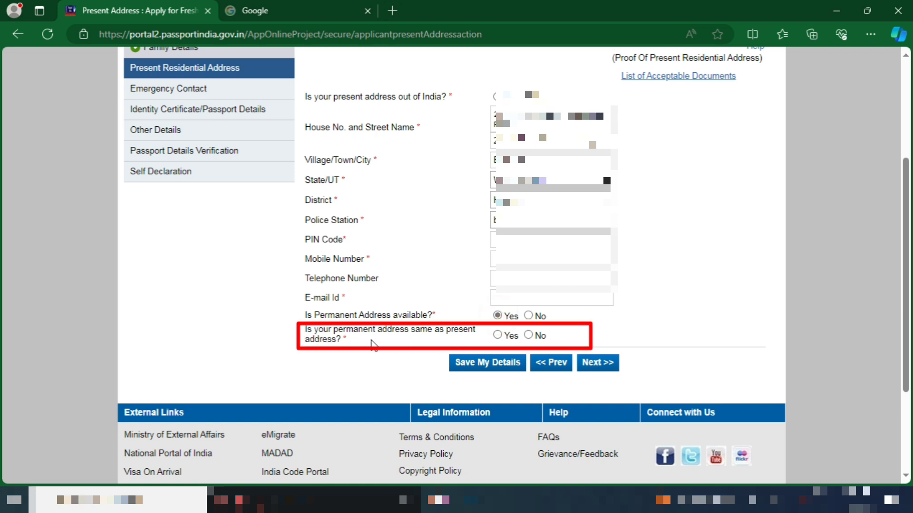
click(498, 335)
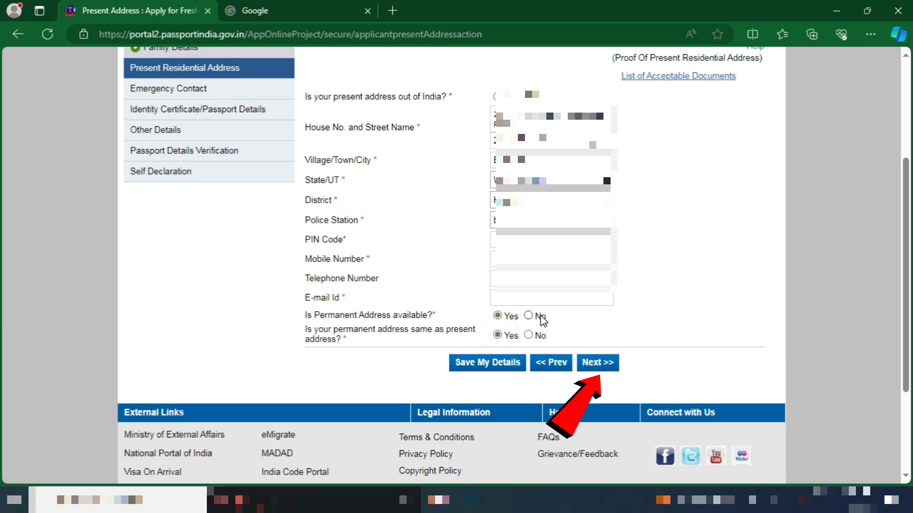
Continue past the address section, accepting the SMS updates and fixed-RPO alerts
click(598, 362)
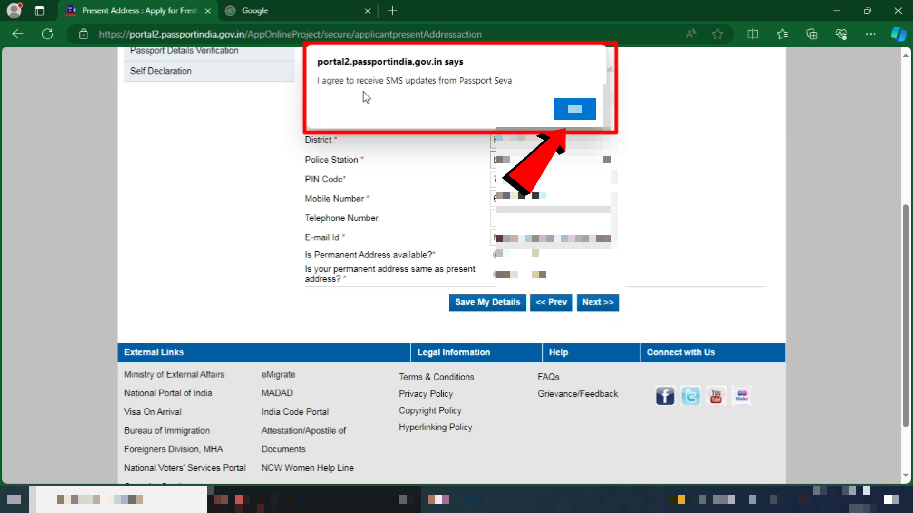
click(574, 109)
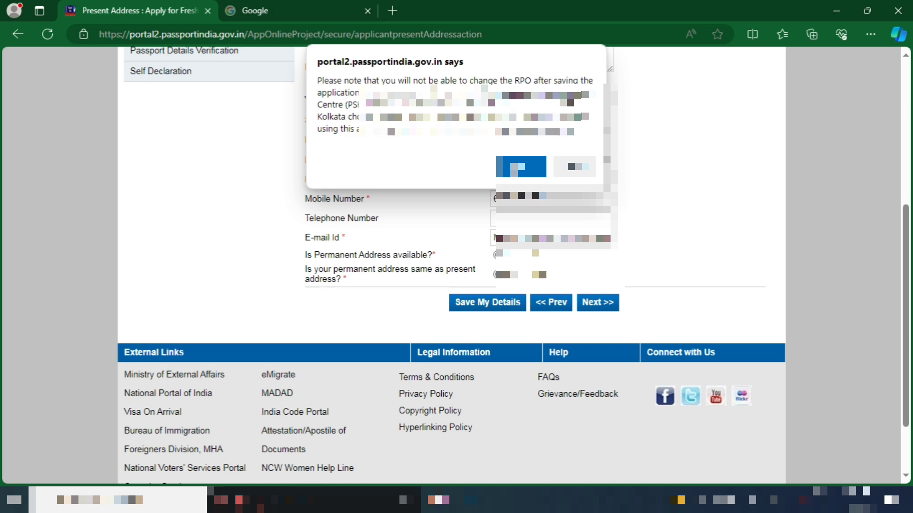
click(521, 166)
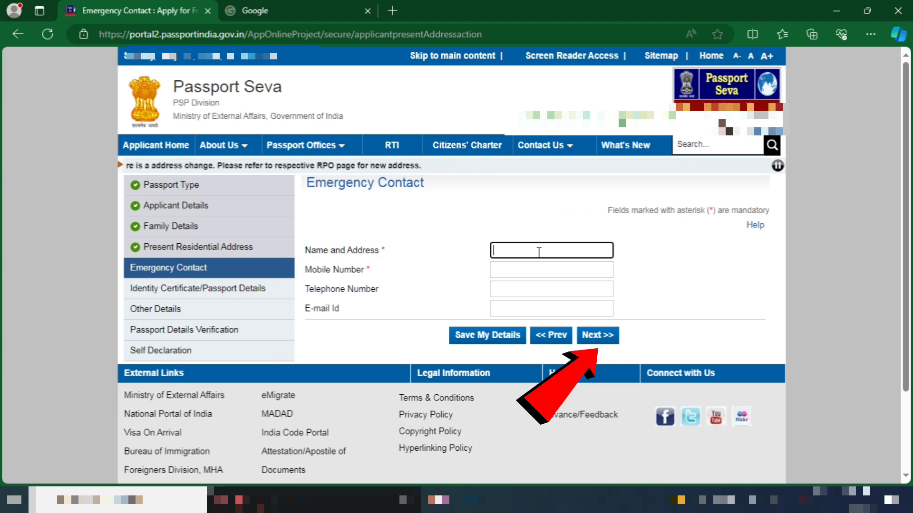
Submit the emergency contact details and continue to the Previous Passport section
click(598, 335)
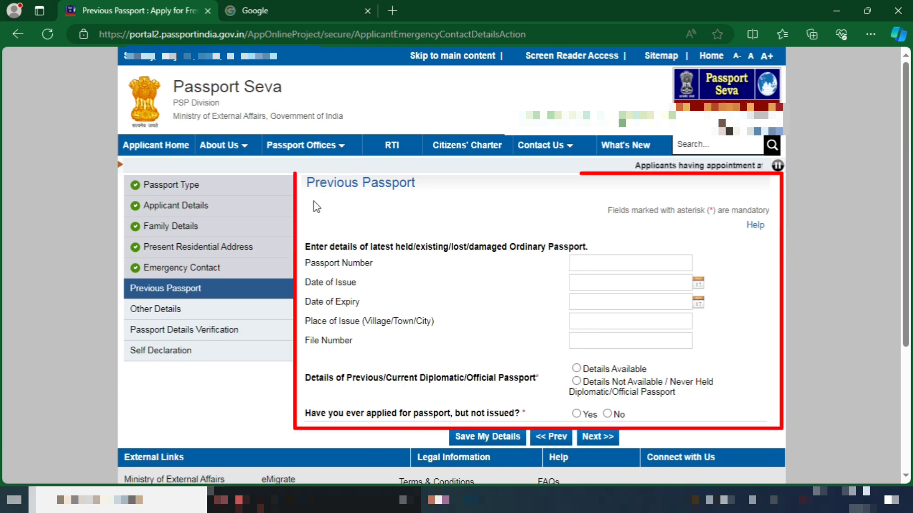
drag(306, 249, 590, 249)
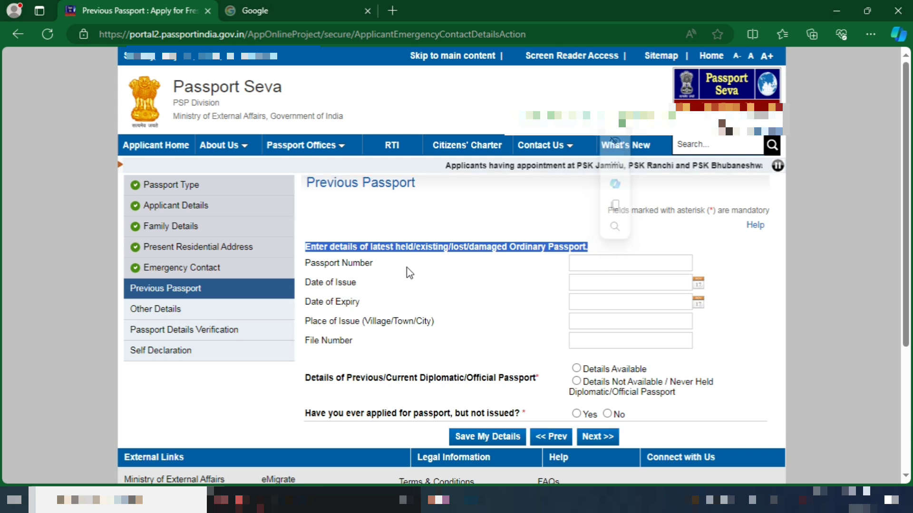
click(307, 269)
drag(306, 265, 375, 276)
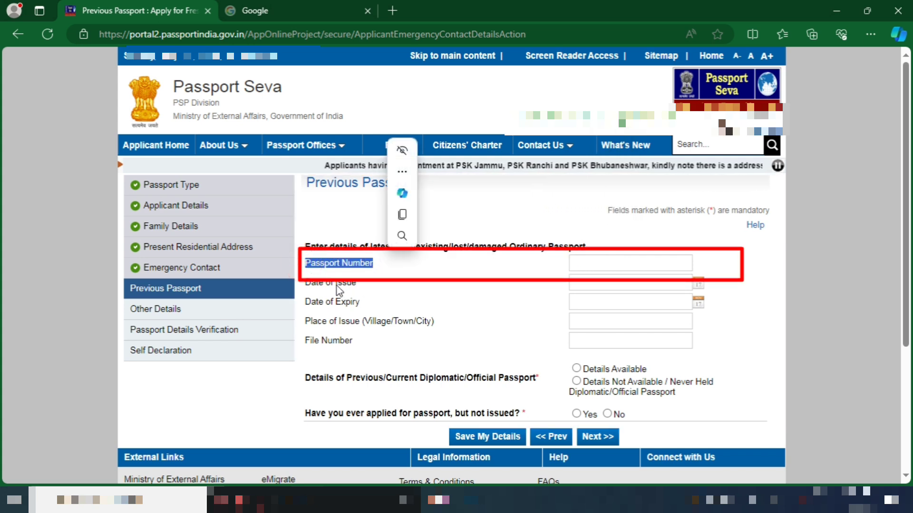
drag(305, 283, 362, 284)
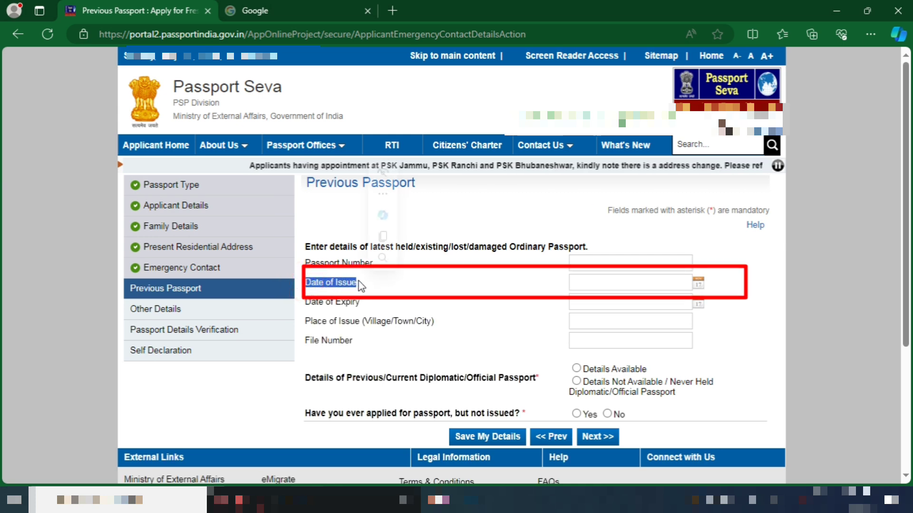
drag(305, 302, 362, 307)
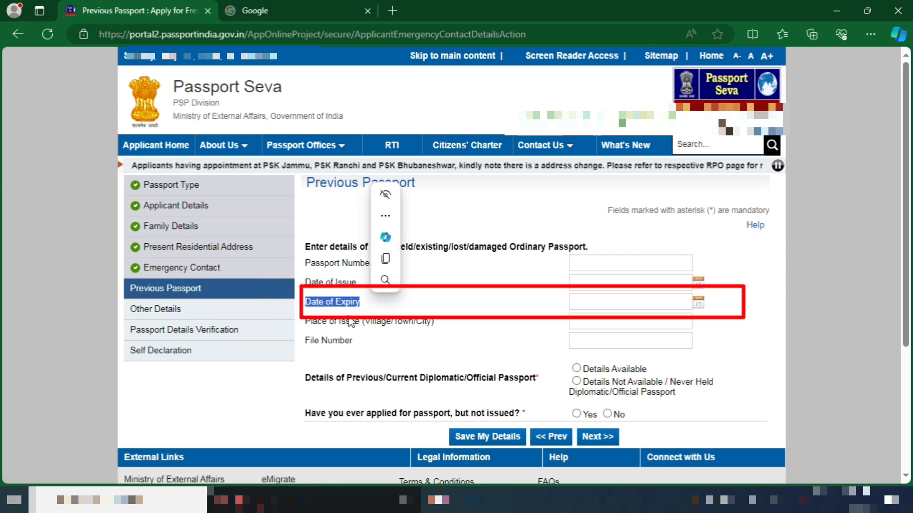
click(305, 322)
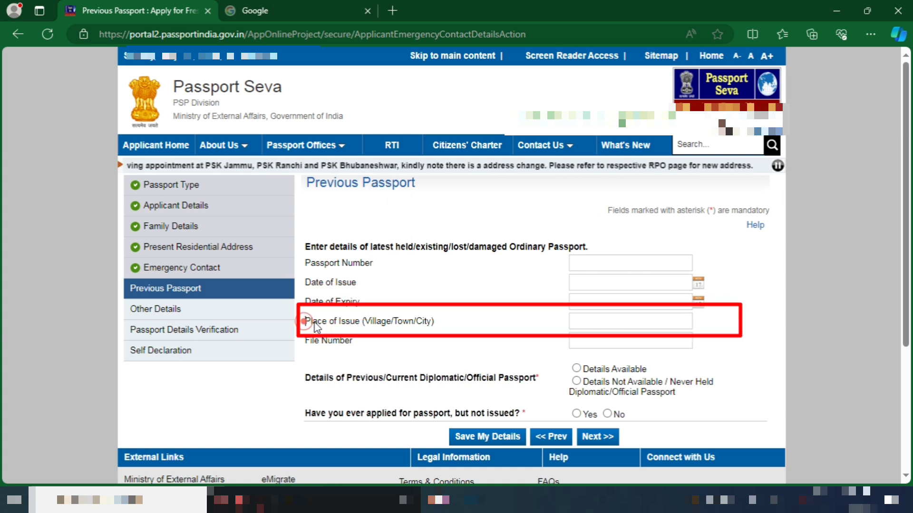
drag(334, 327, 483, 322)
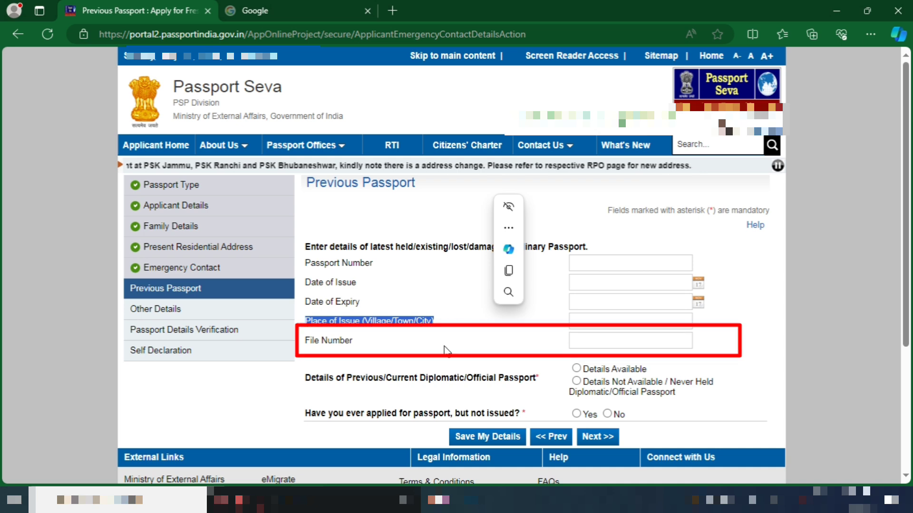
click(304, 347)
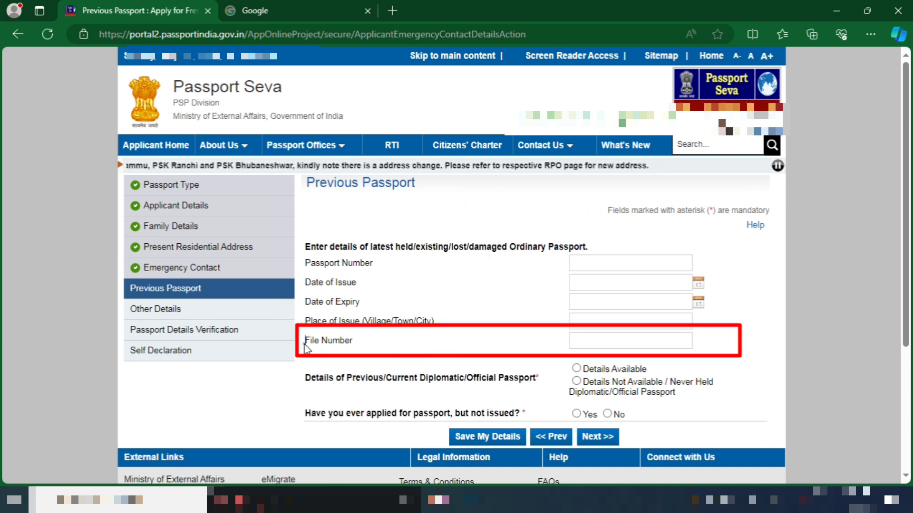
drag(313, 344, 351, 340)
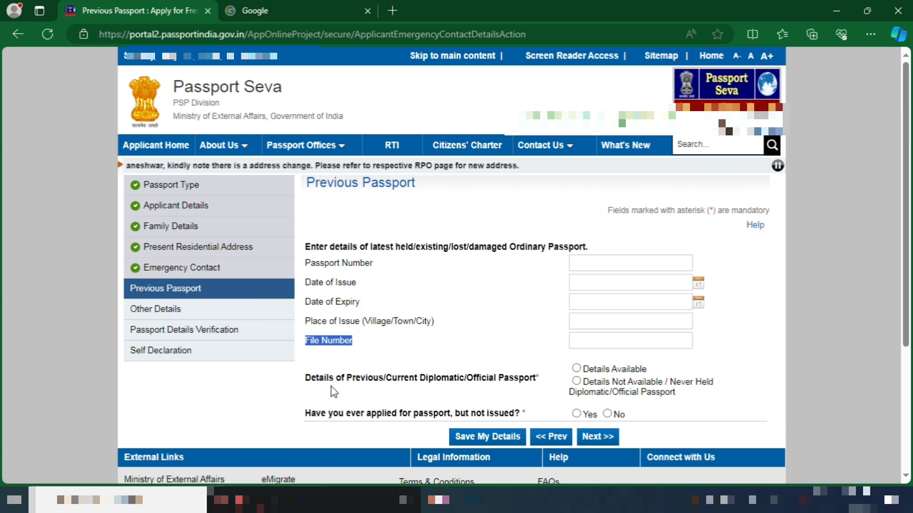
drag(309, 382, 530, 391)
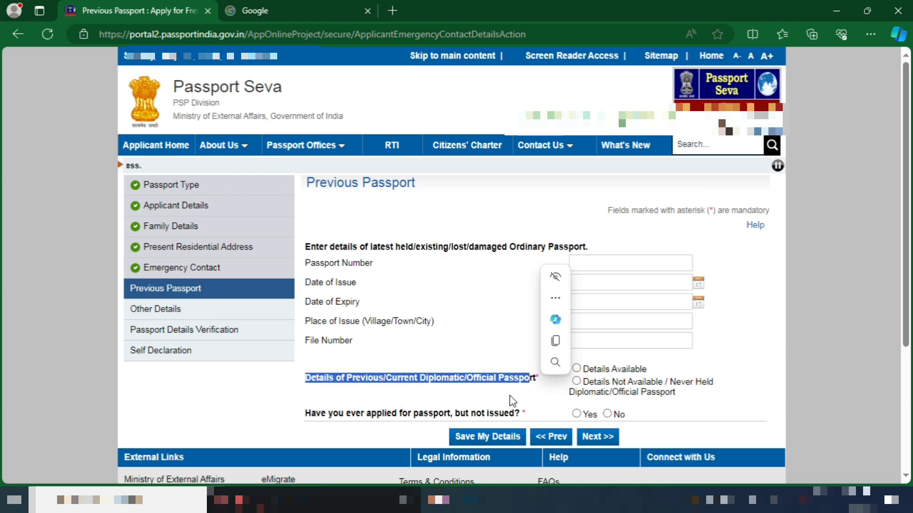
Mark diplomatic passport as 'Details Not Available / Never Held', answer No to applied-but-not-issued, and continue
click(515, 395)
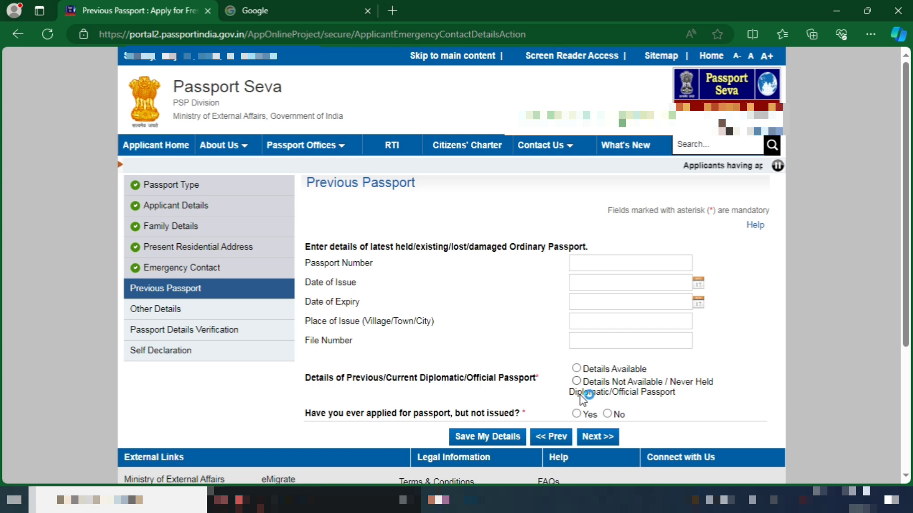
click(577, 368)
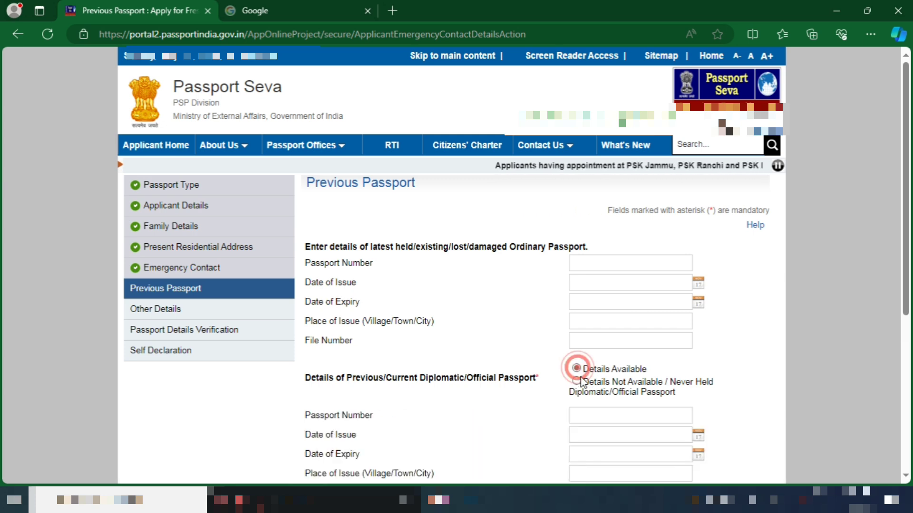
click(577, 381)
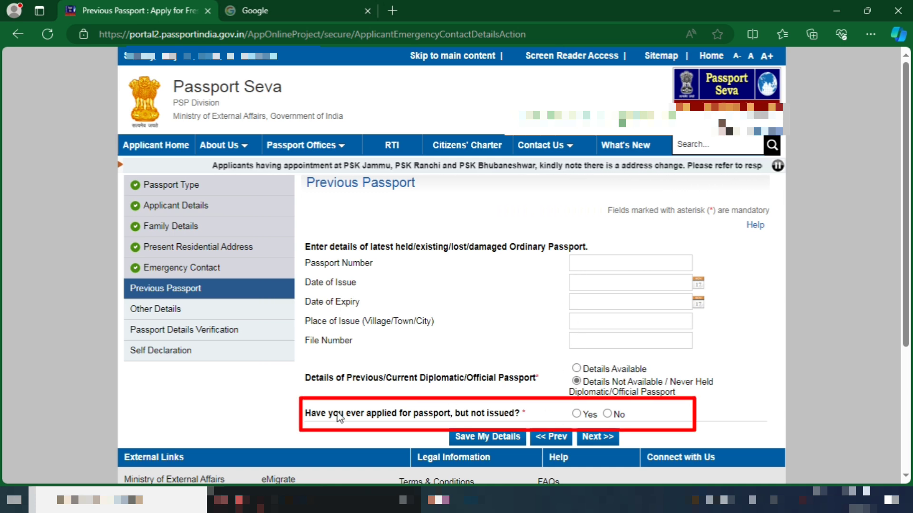
click(608, 414)
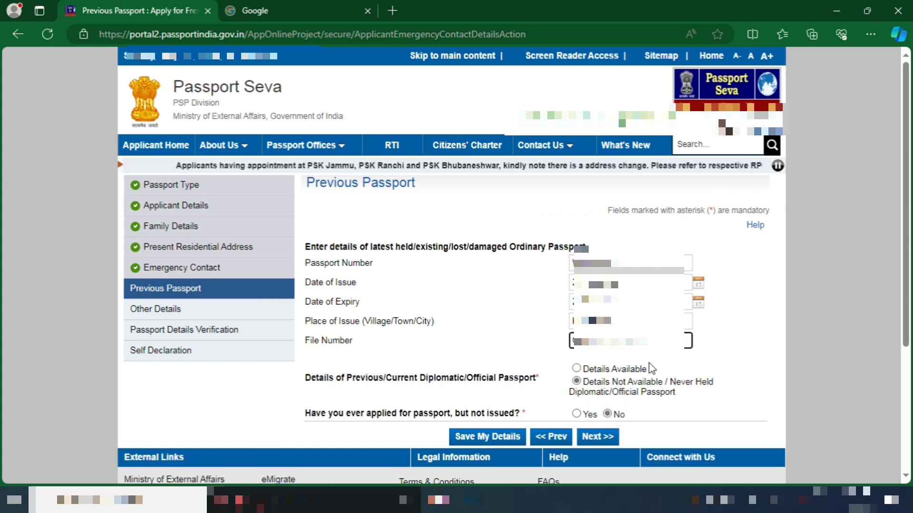
click(610, 437)
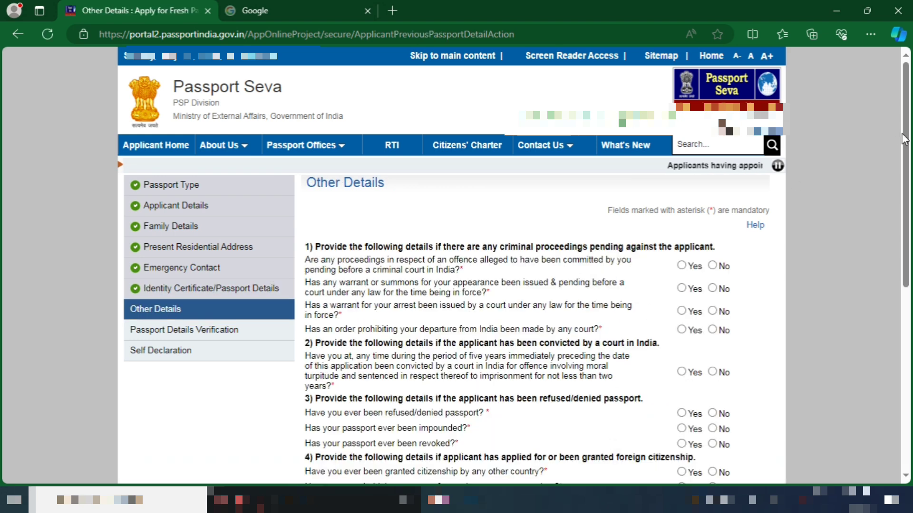
Answer No to criminal proceedings, warrant, arrest, departure prohibition and conviction questions
drag(905, 130, 912, 167)
scroll(1, 172, down, 3)
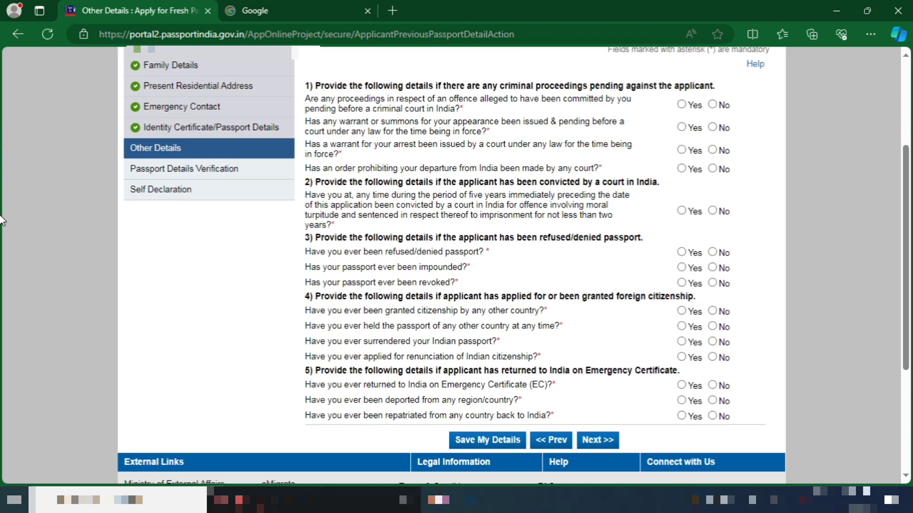
click(713, 105)
click(713, 128)
click(713, 150)
click(713, 169)
click(712, 212)
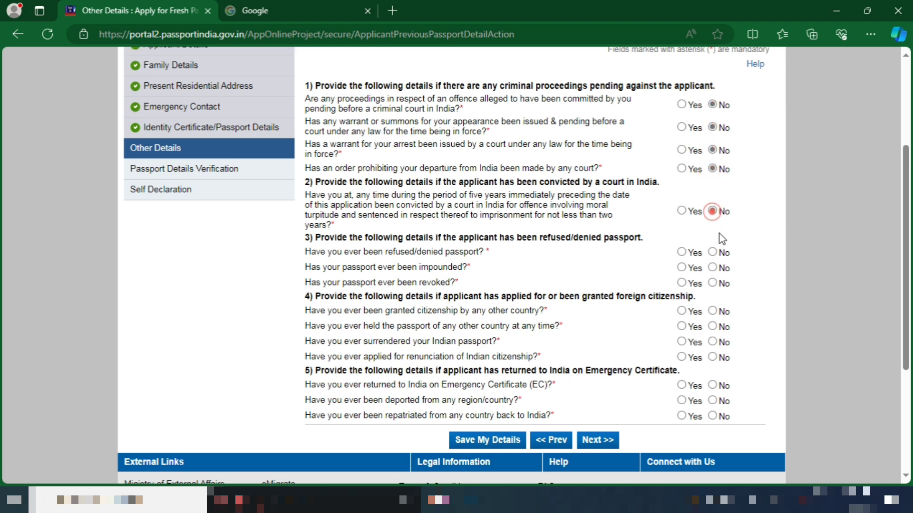
Answer No to passport refusal, foreign passport, citizenship, emergency certificate, deportation and repatriation questions, then continue
click(712, 252)
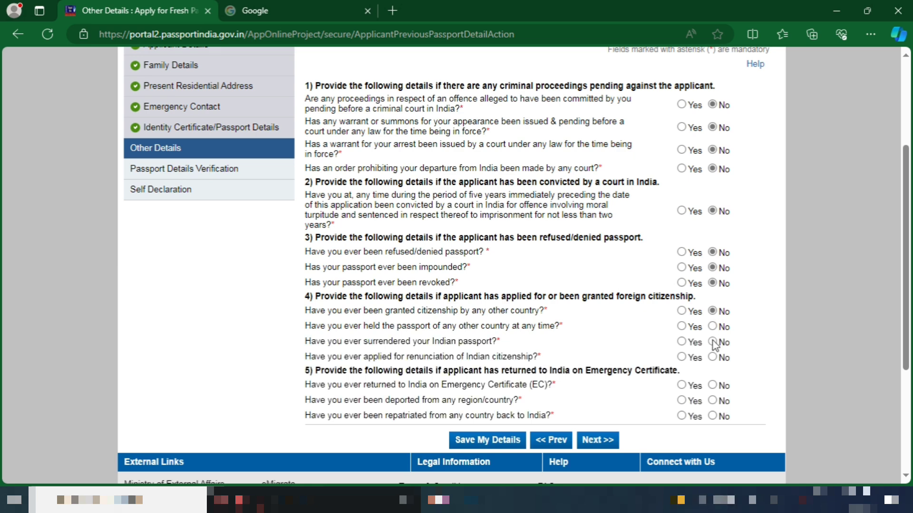
click(712, 326)
click(712, 356)
click(712, 385)
click(712, 401)
click(712, 415)
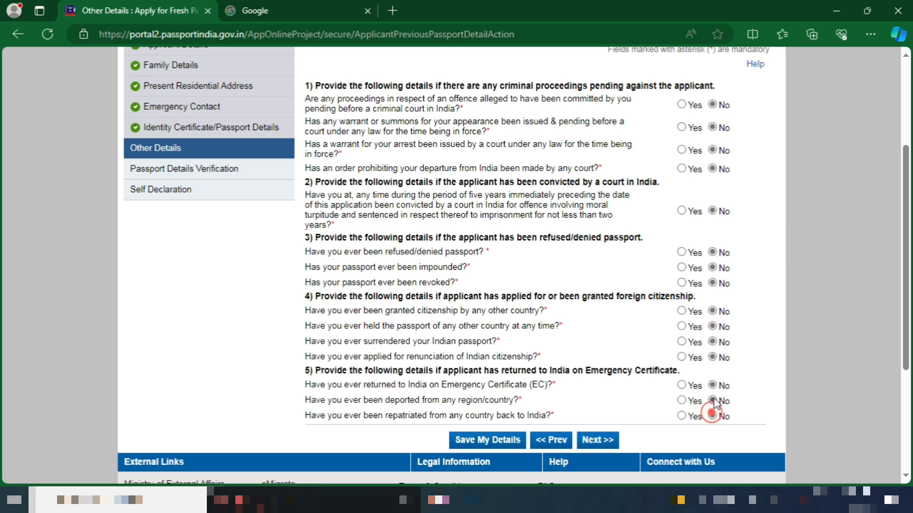
click(589, 443)
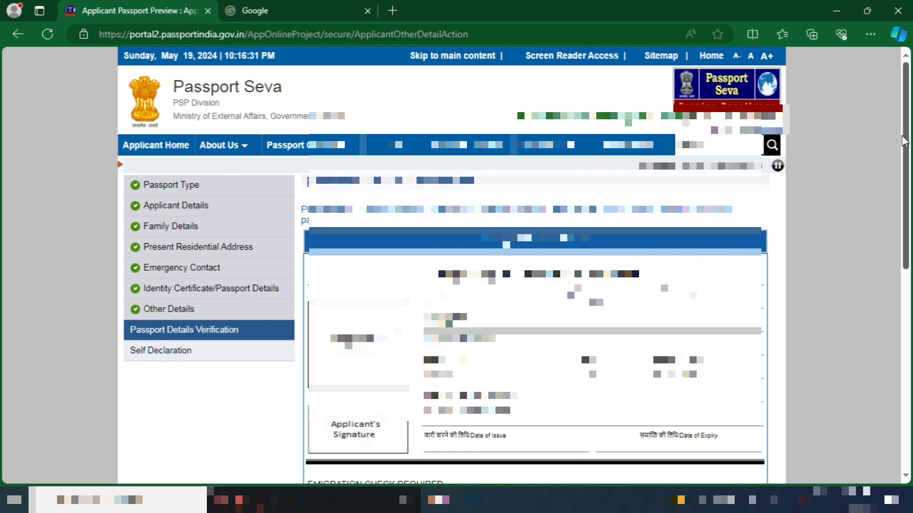
Accept the Passport Details Verification preview and scroll through the Self Declaration page
drag(906, 140, 907, 240)
click(554, 457)
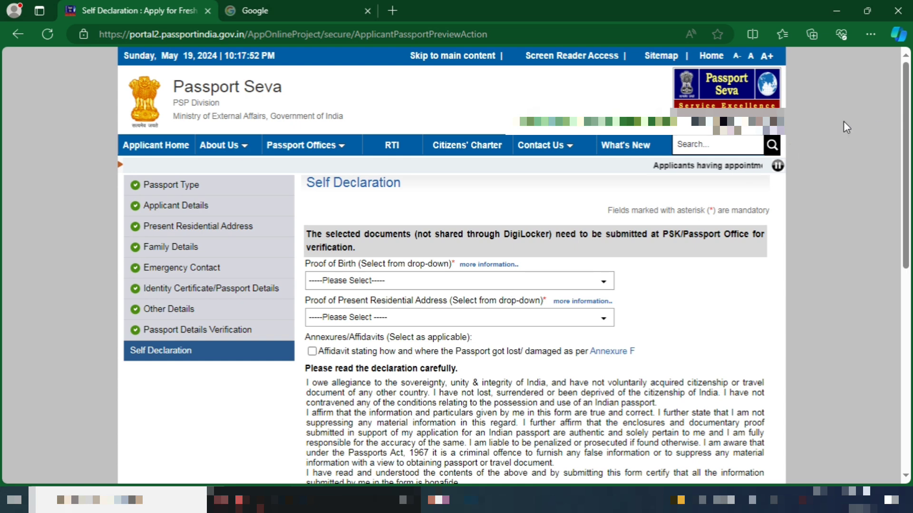
scroll(2, 163, down, 3)
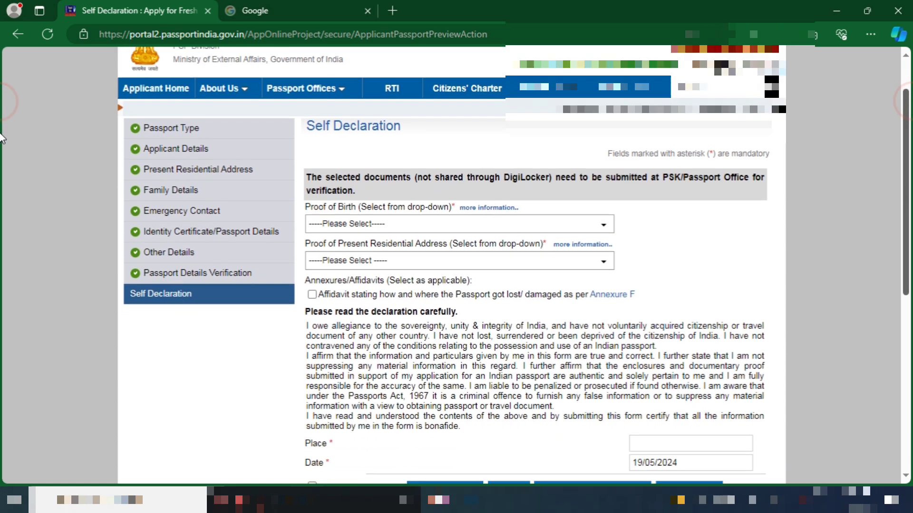
scroll(3, 163, down, 2)
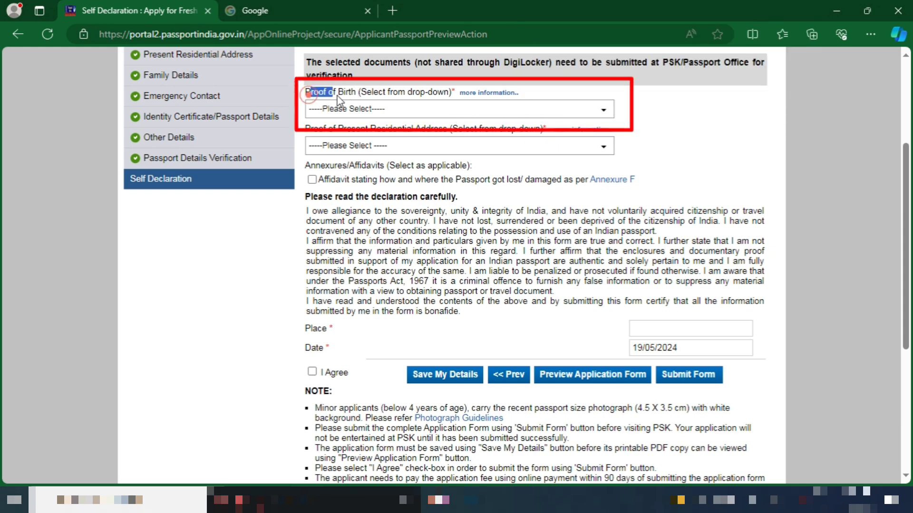
Choose PAN Card as proof of birth and Aadhaar Card as proof of address
drag(337, 100, 383, 92)
click(395, 109)
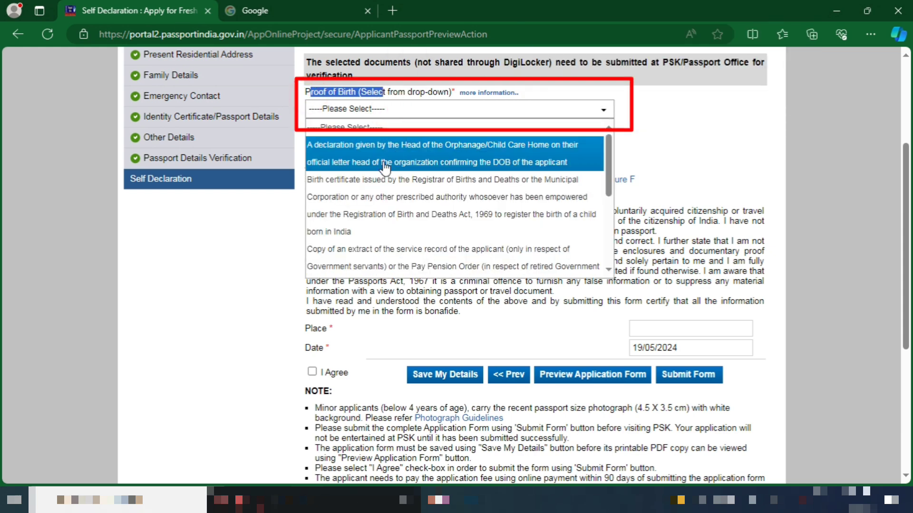
scroll(375, 213, down, 3)
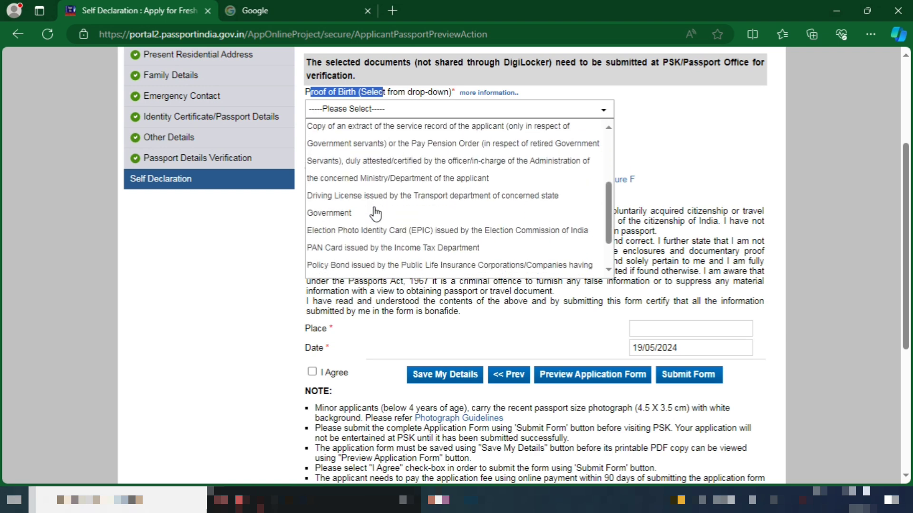
scroll(375, 214, down, 1)
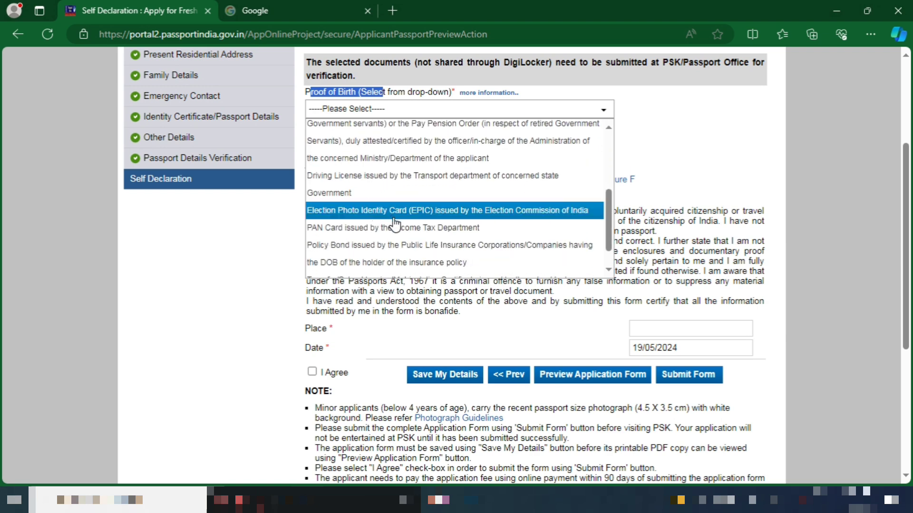
click(394, 225)
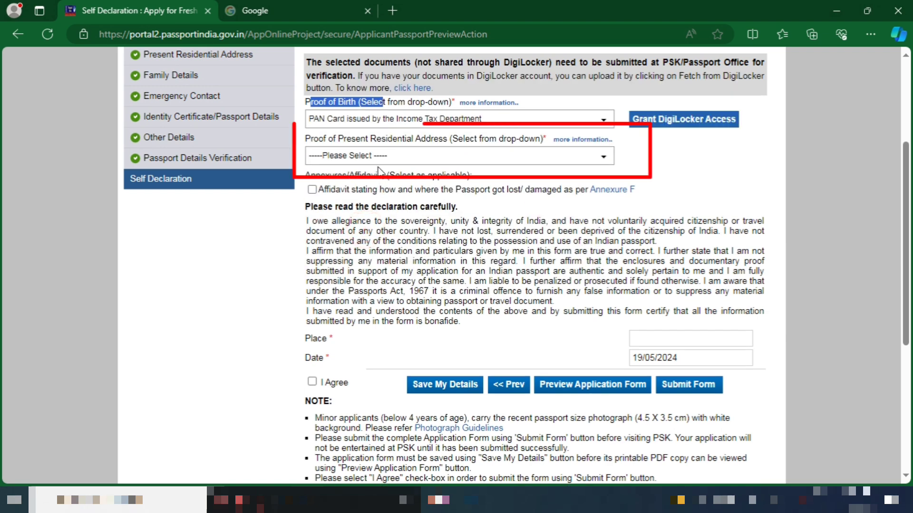
click(379, 158)
click(376, 192)
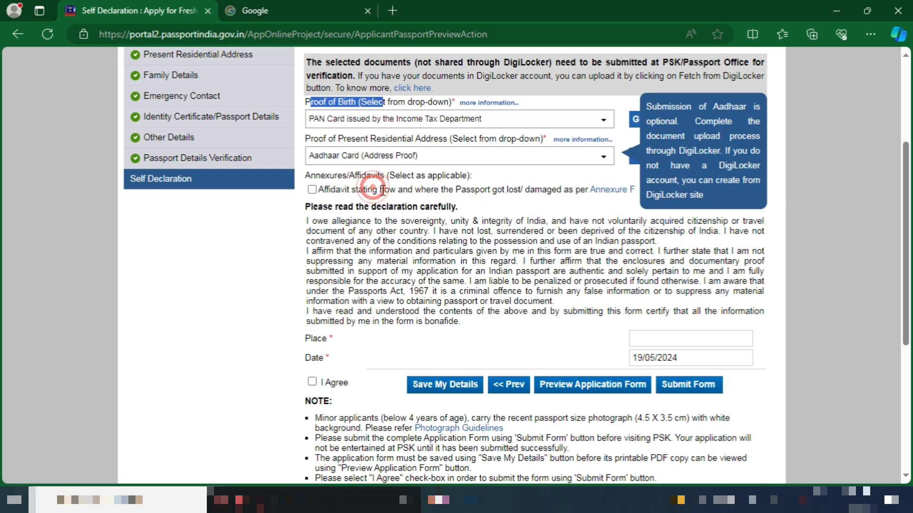
Enter KOLKATA as the place, agree to the declaration, and save the details
drag(356, 340, 308, 345)
click(694, 337)
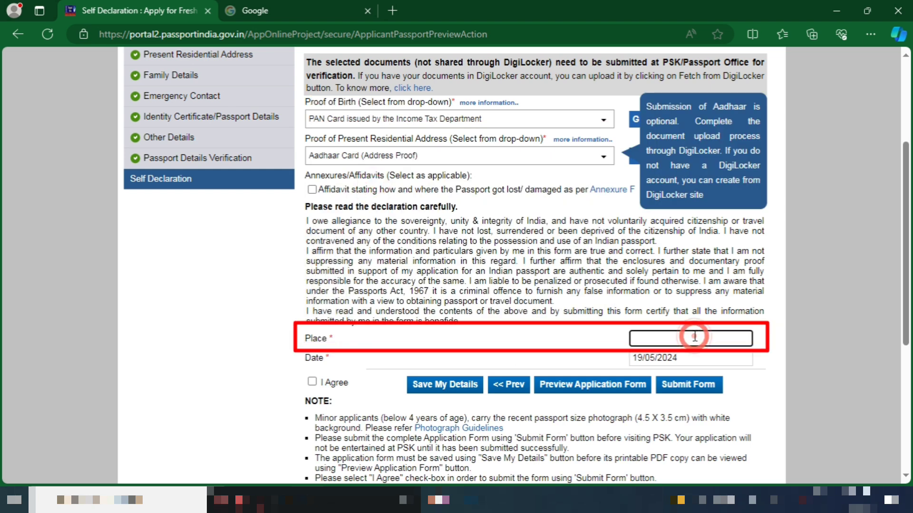
text(KOLKATA)
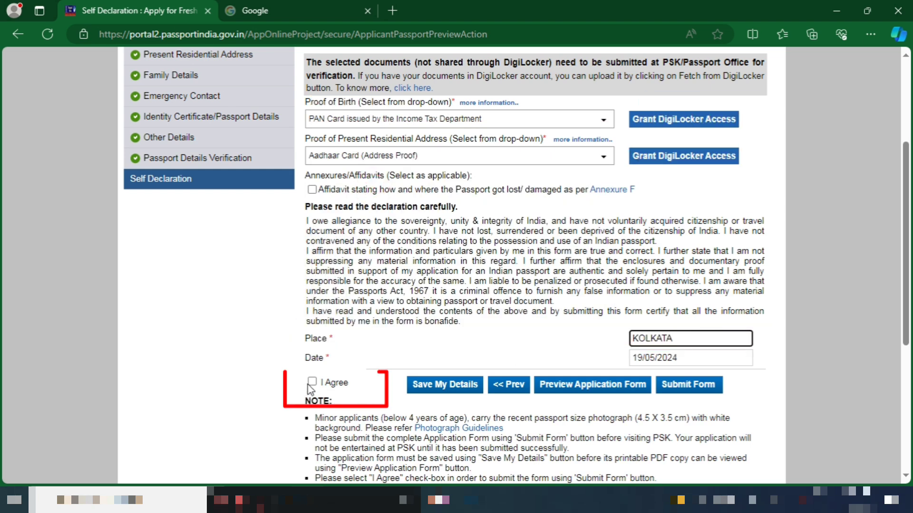
click(312, 382)
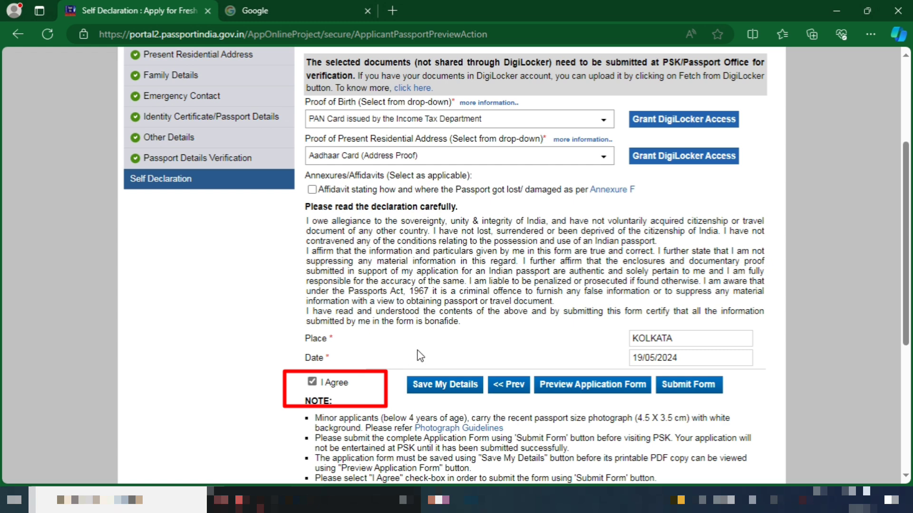
click(434, 388)
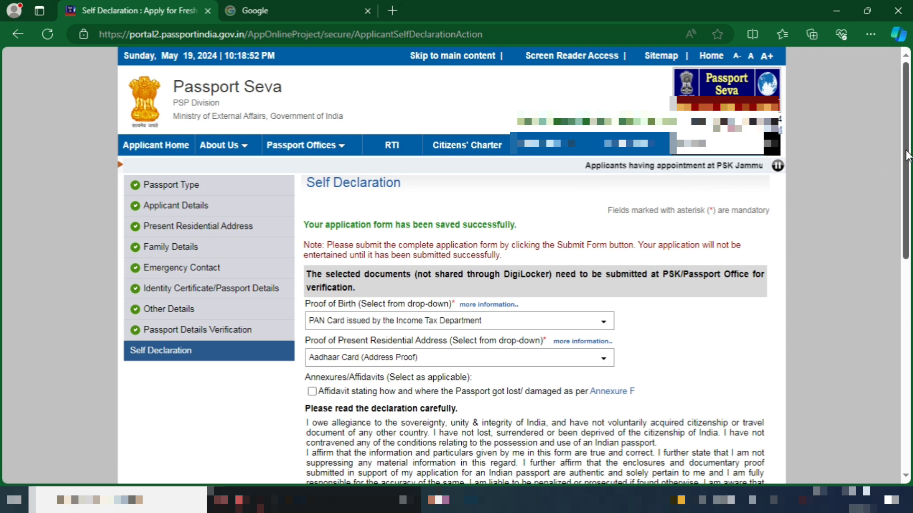
scroll(907, 156, down, 6)
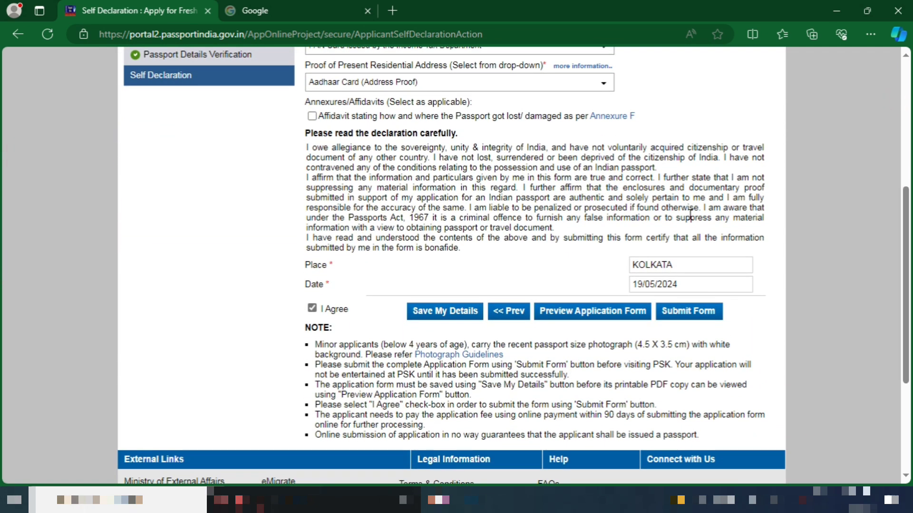
click(586, 315)
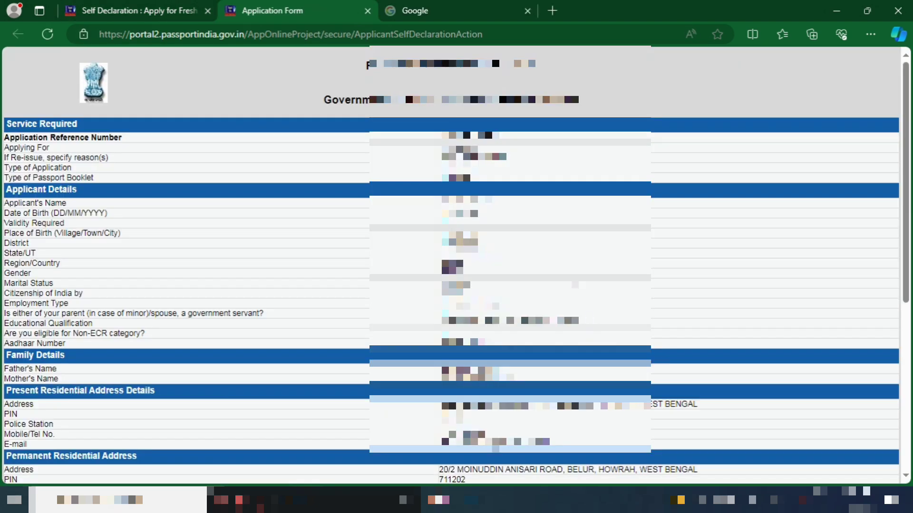
scroll(815, 202, down, 6)
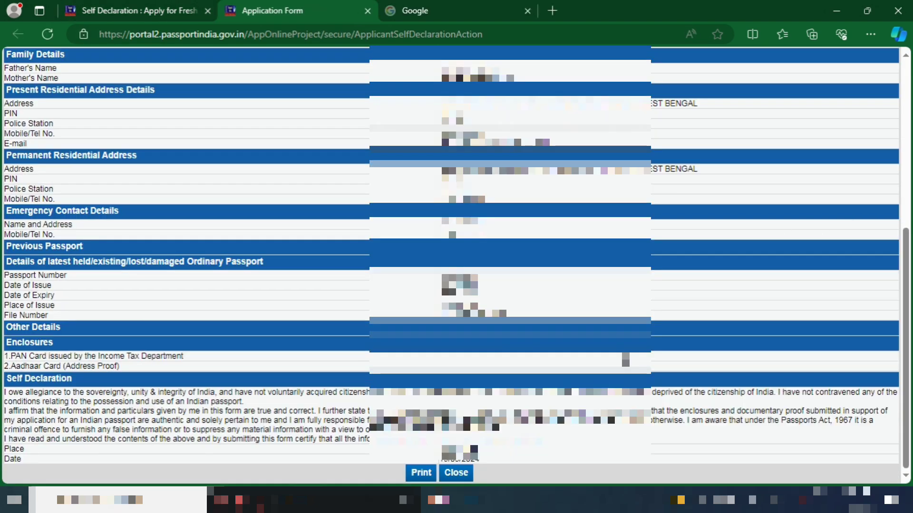
click(455, 474)
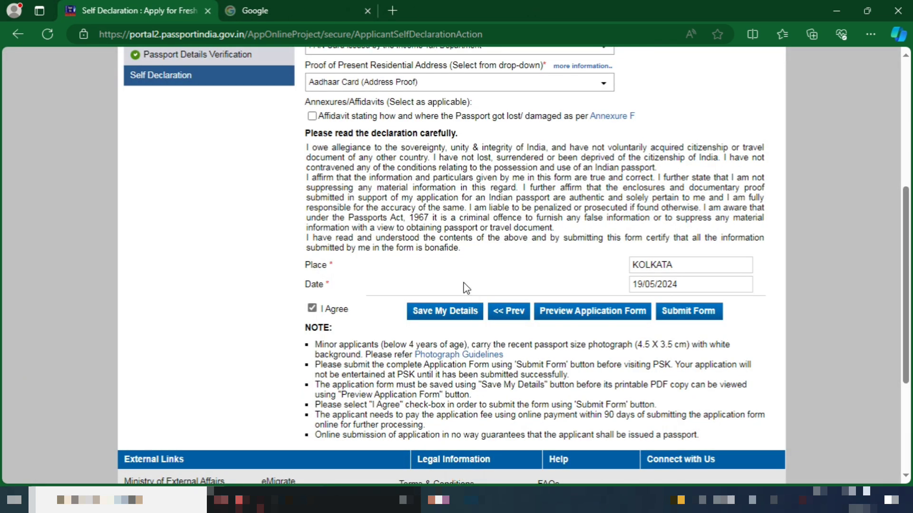
Submit the form and review the confirmation showing the Application Reference Number
click(689, 315)
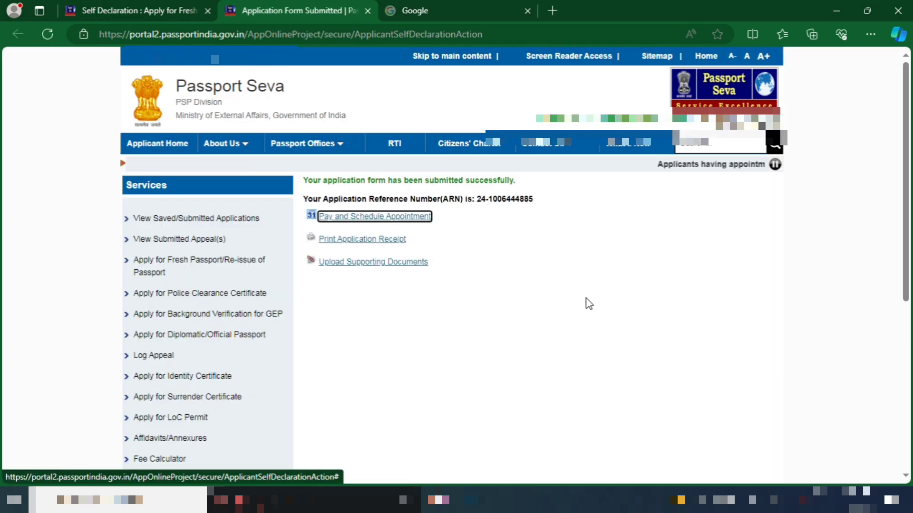
drag(303, 181, 535, 205)
click(510, 213)
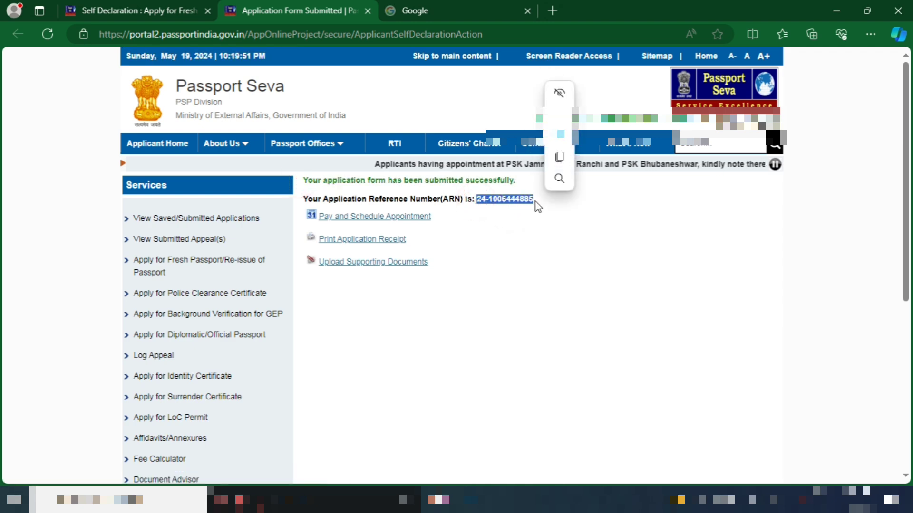